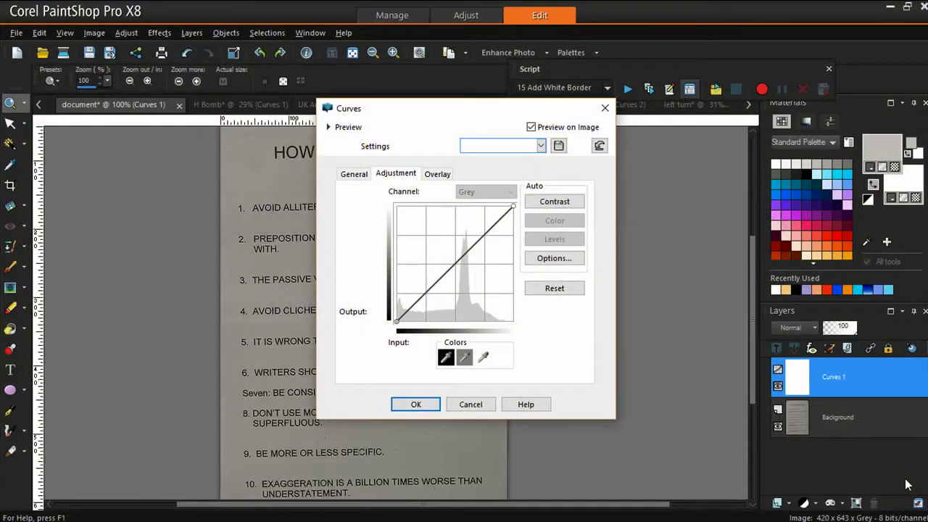
- Show the Before/After previews and maximize the Curves dialog
drag(463, 110, 564, 140)
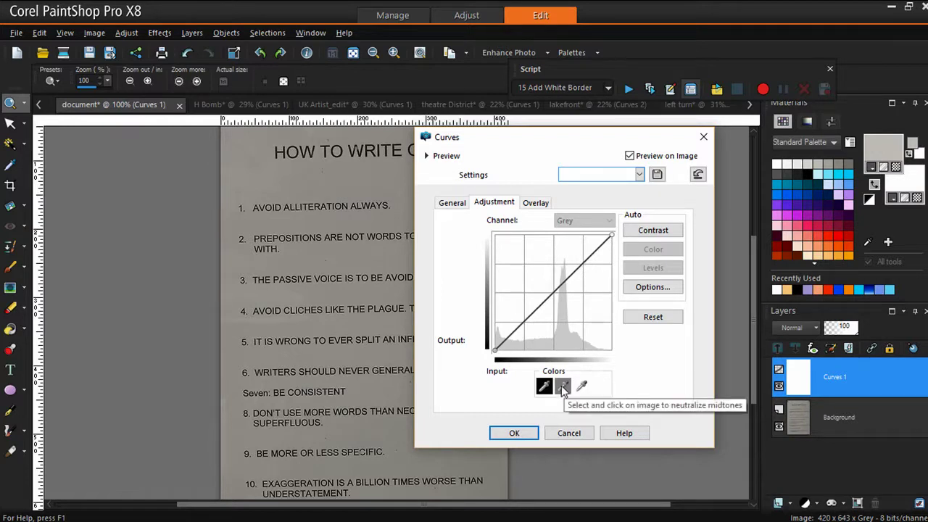
click(564, 387)
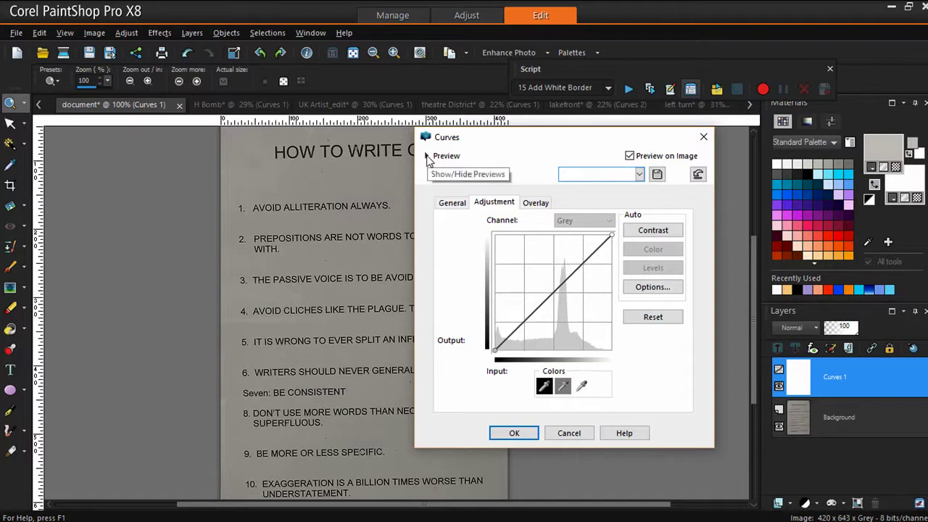
click(428, 159)
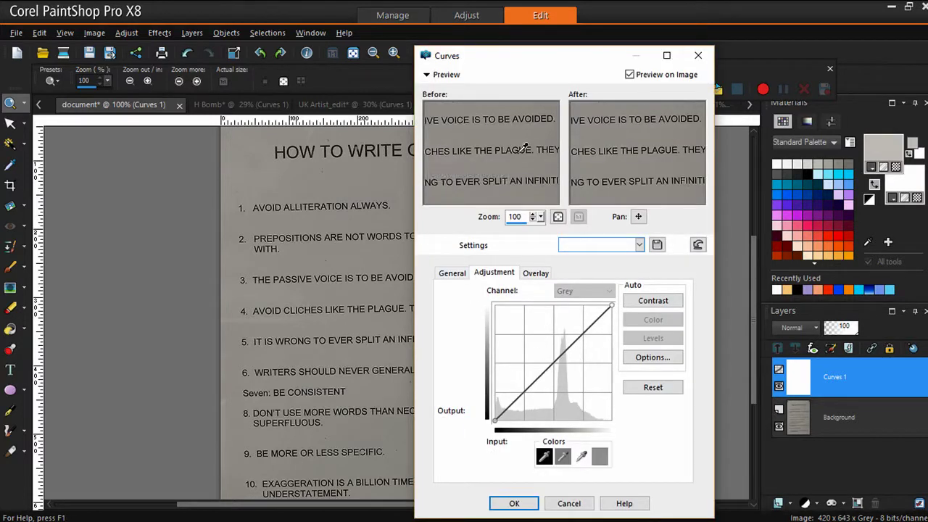
drag(568, 58, 494, 55)
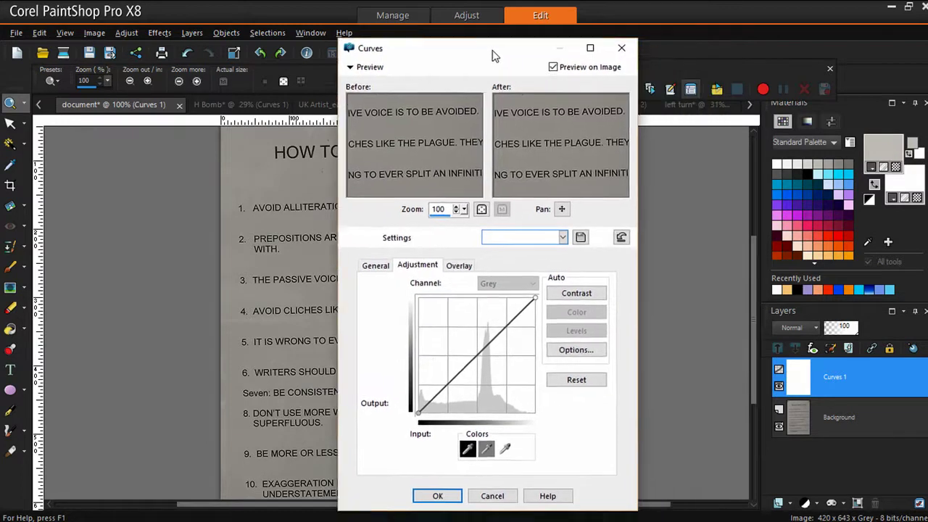
double_click(494, 55)
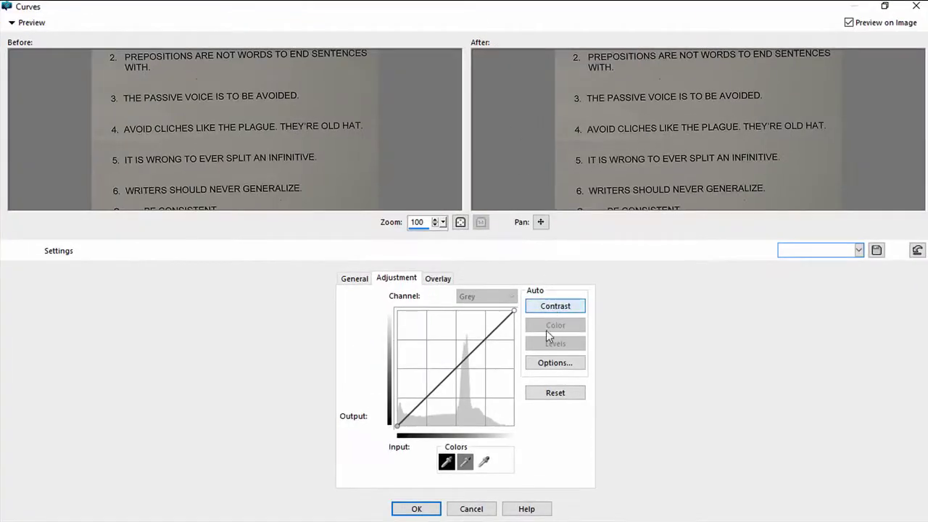
- Set the white point from the grey page and apply the Curves adjustment
click(484, 462)
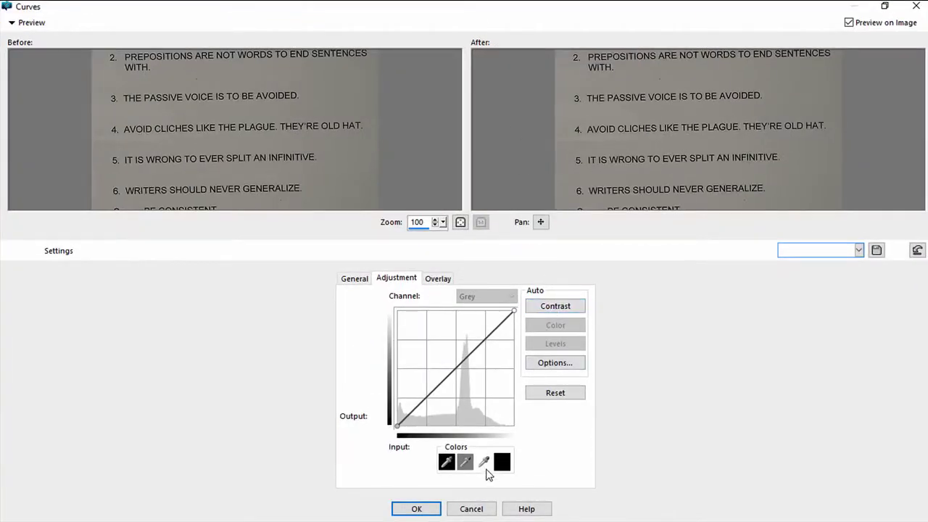
click(344, 102)
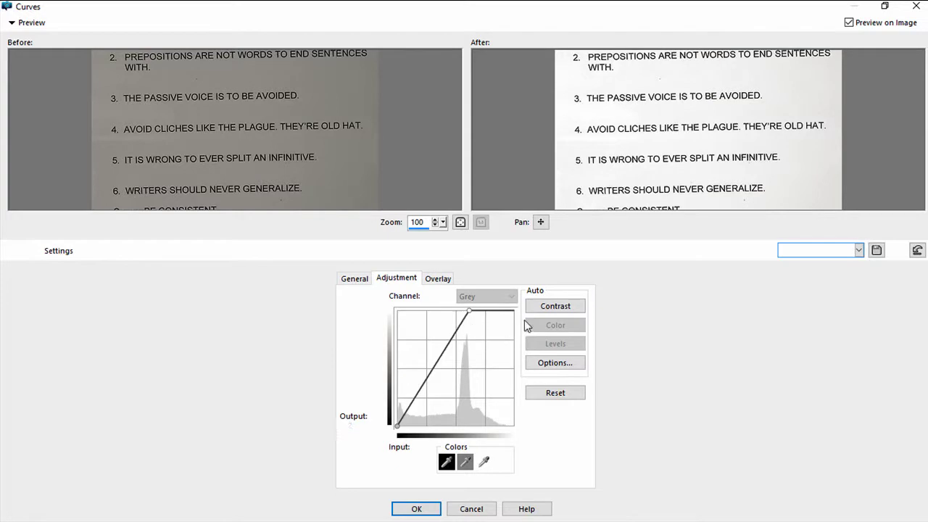
click(430, 508)
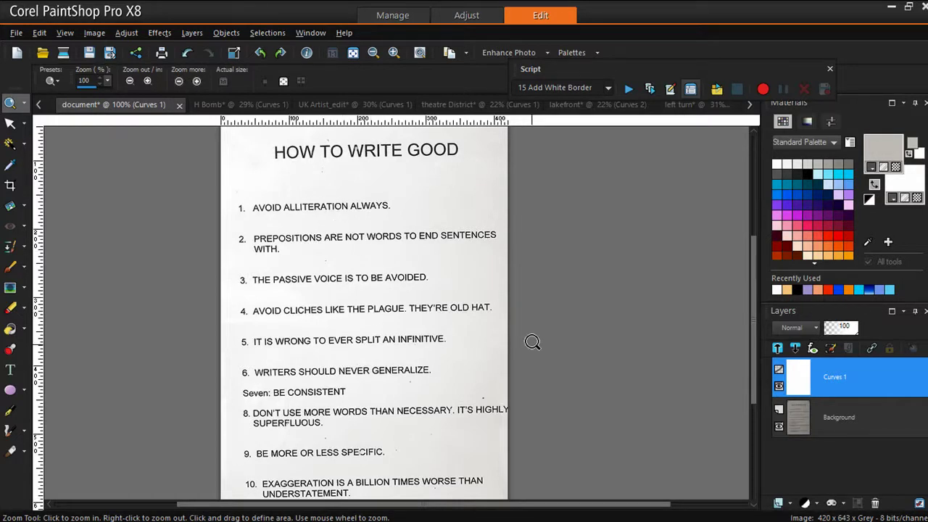
click(262, 106)
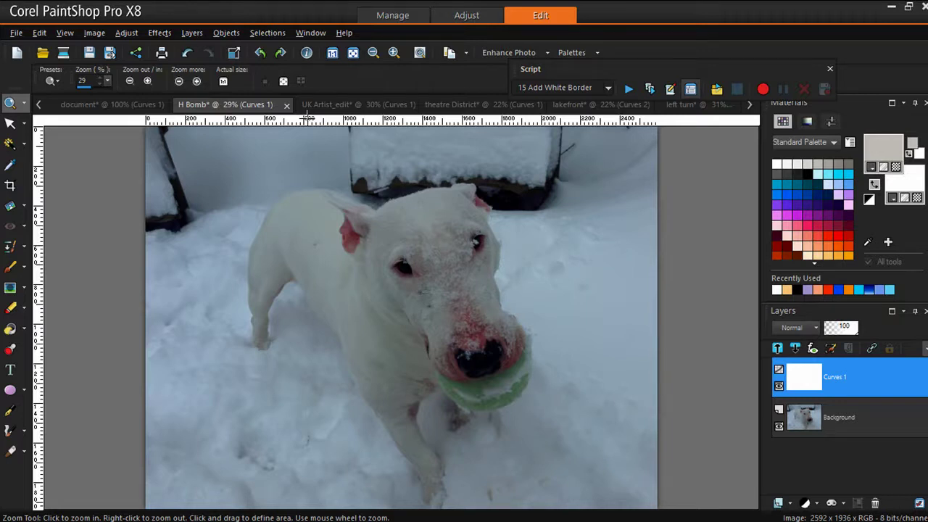
- Open the Curves 1 settings, set preview zoom to 33, and pan to the dog in the snow
mouse_move(832, 387)
double_click(840, 391)
double_click(808, 392)
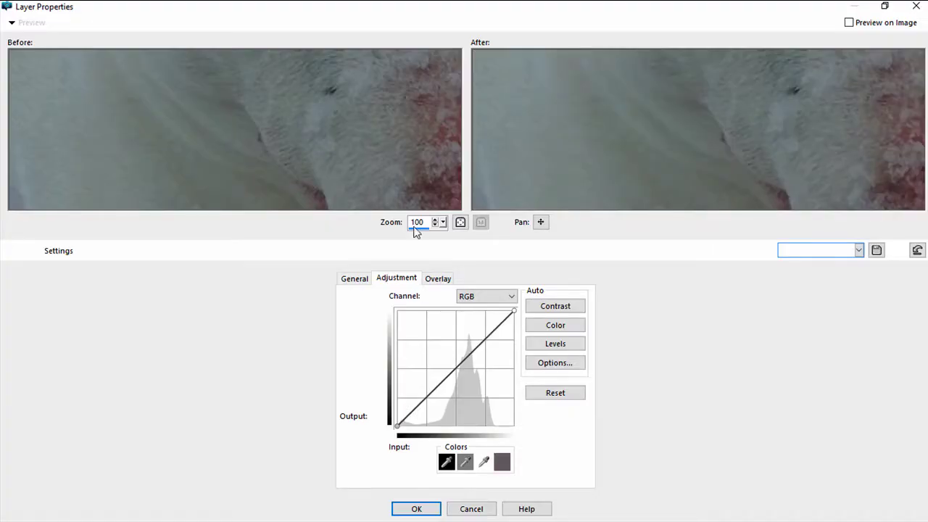
drag(426, 222, 402, 219)
text(33)
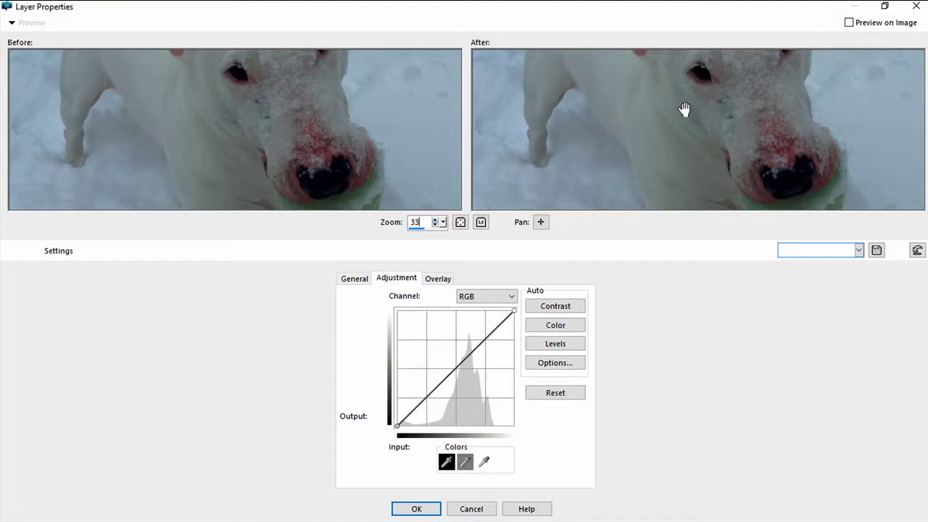
drag(686, 109, 728, 149)
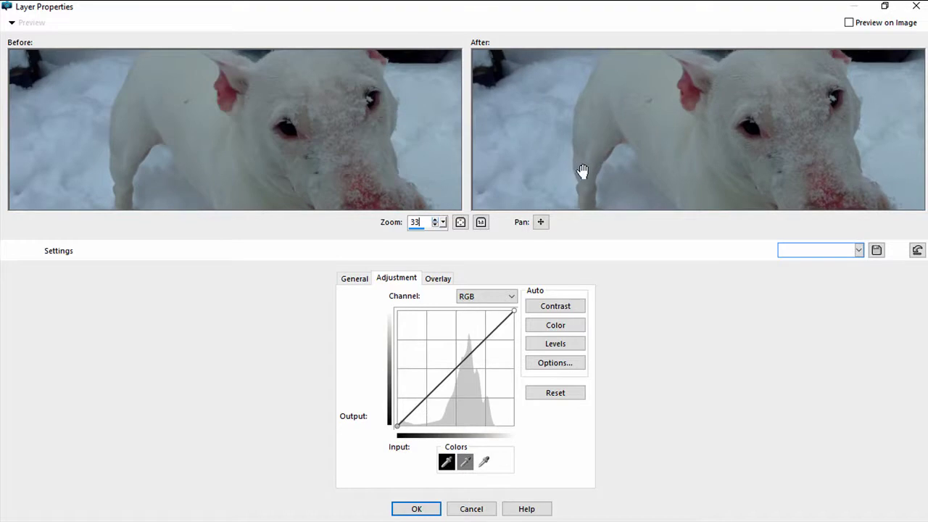
drag(585, 172, 648, 145)
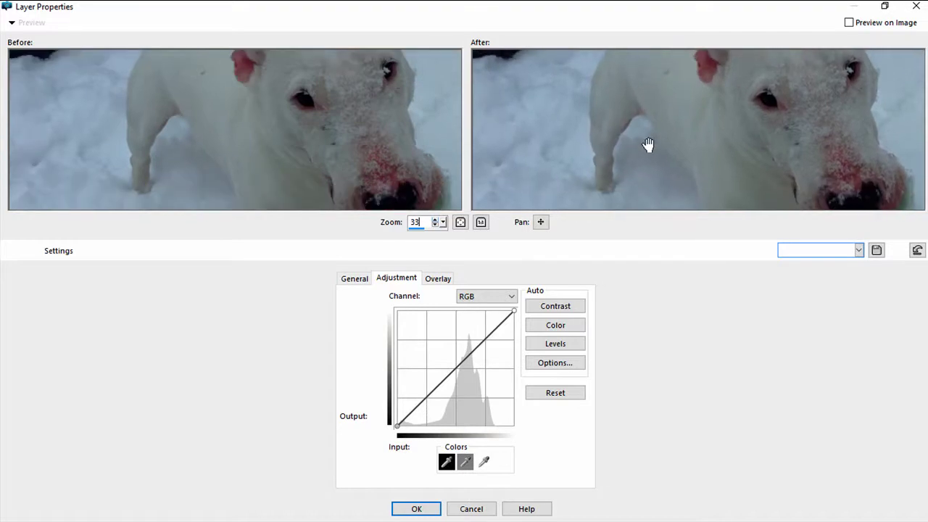
- Set the white point from the snow and apply the Curves adjustment
click(484, 462)
click(128, 170)
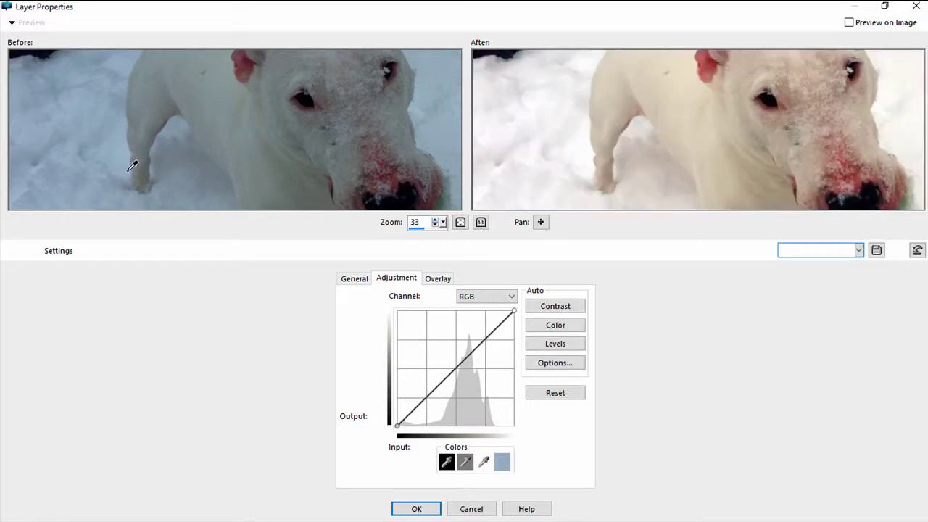
click(416, 509)
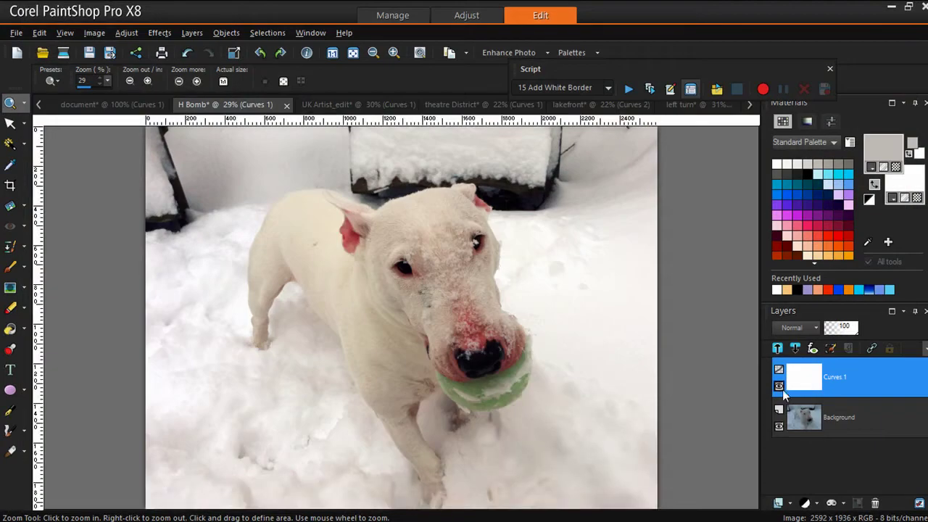
double_click(830, 389)
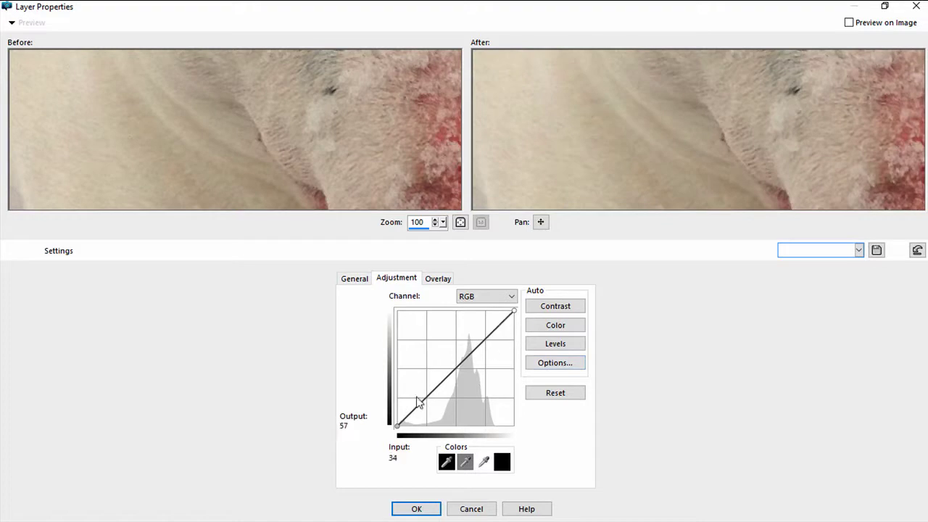
click(429, 509)
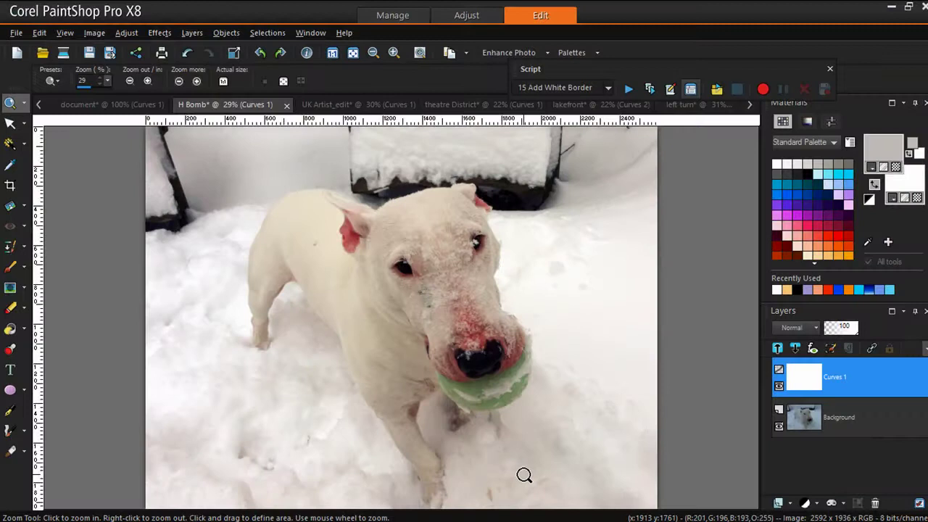
- Toggle the Curves layer off and on to compare, then switch to the UK Artist_edit portrait
click(779, 386)
mouse_move(789, 410)
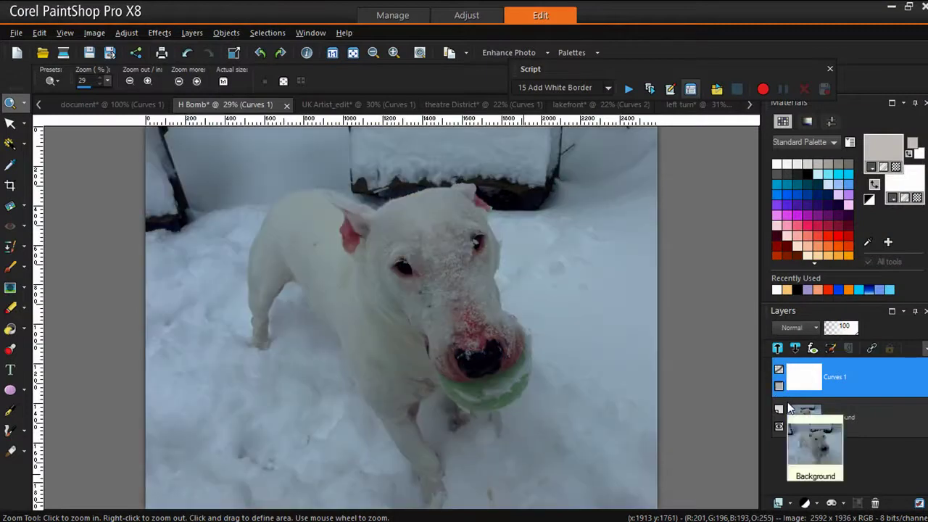
click(779, 386)
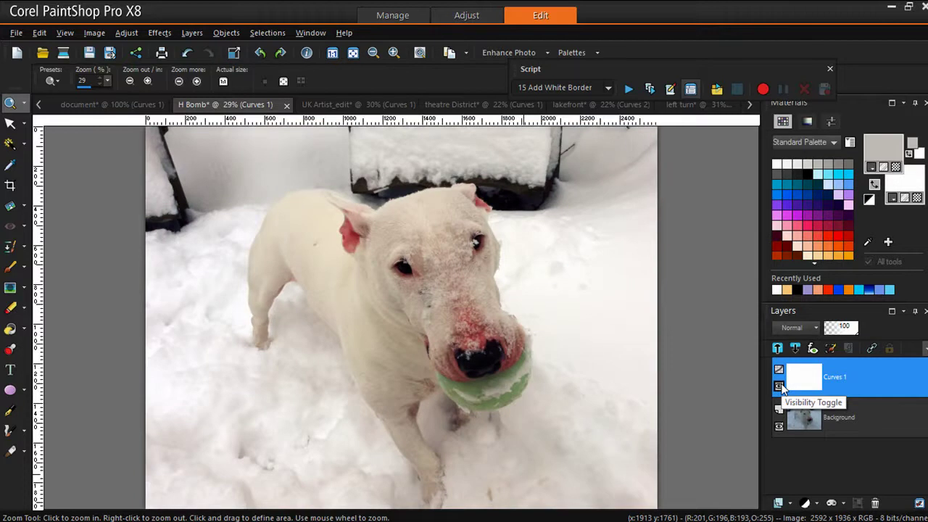
click(376, 105)
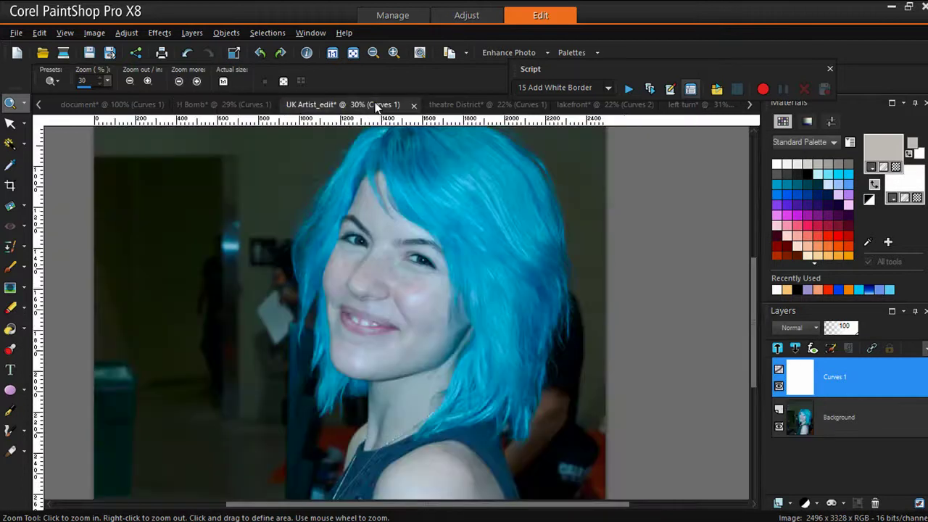
click(448, 283)
click(454, 284)
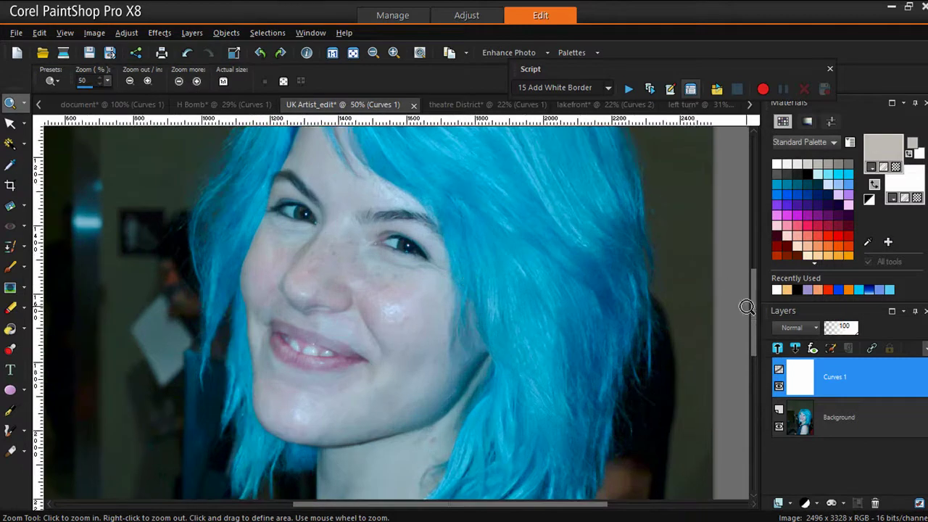
drag(753, 307, 754, 303)
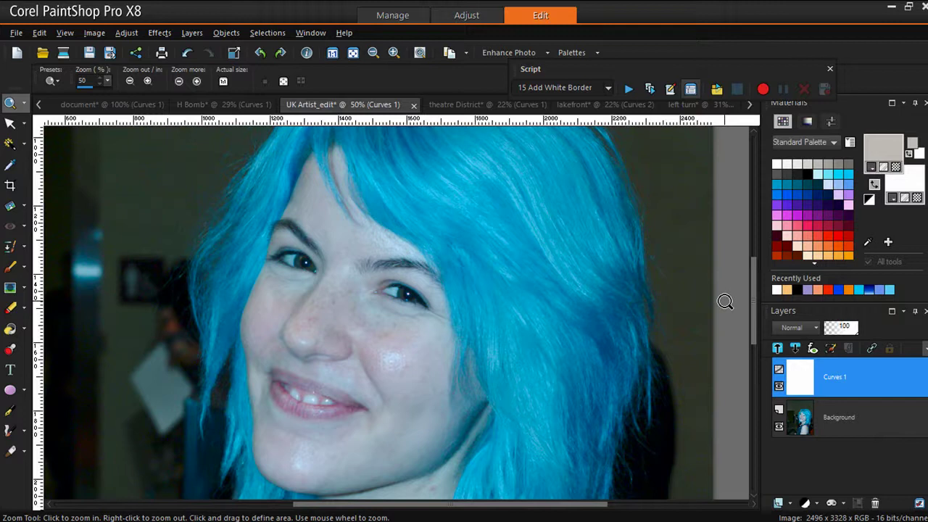
click(837, 378)
key(Escape)
- In Curves 1, sample the skin beside the nose as the gray point and apply it
double_click(828, 394)
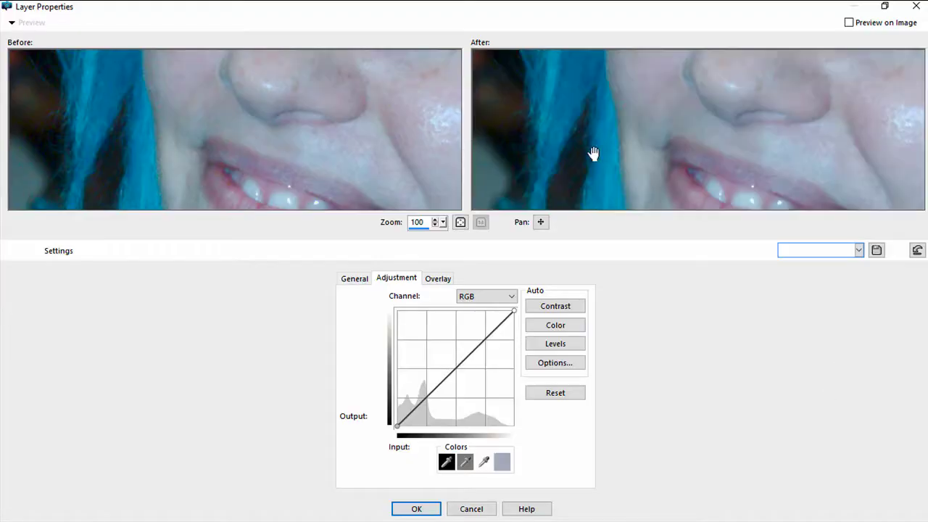
drag(671, 174, 689, 123)
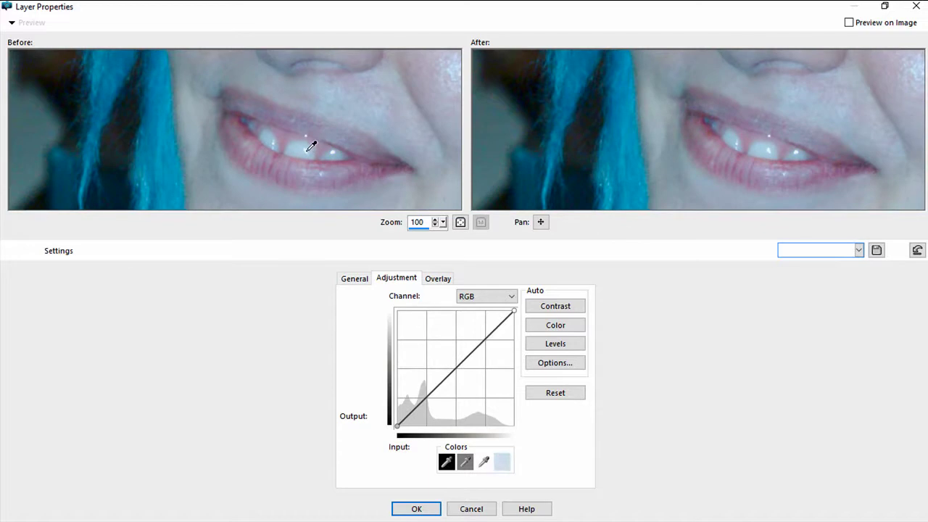
drag(724, 137, 696, 174)
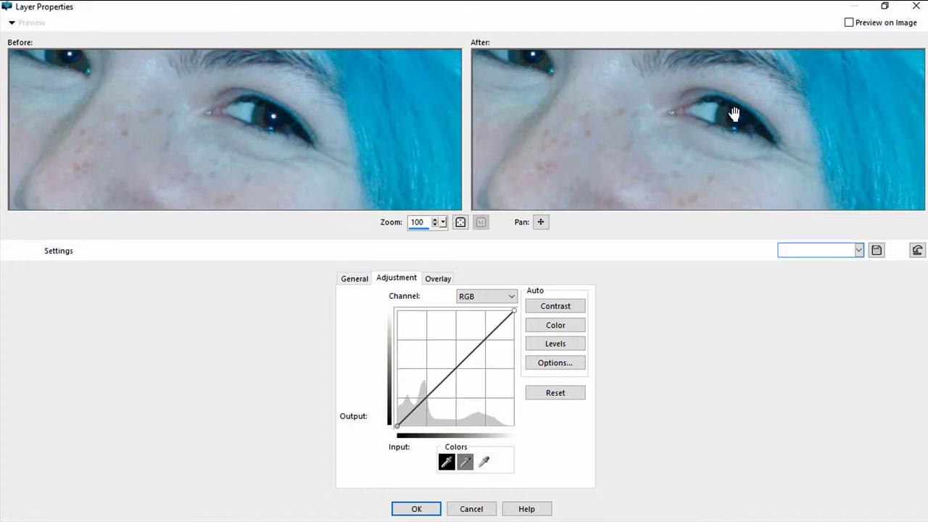
drag(542, 168, 730, 58)
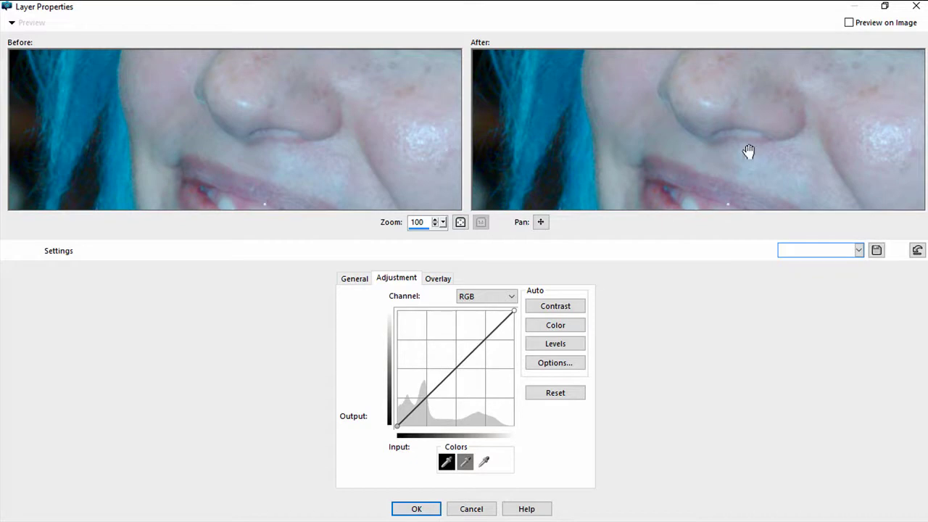
drag(729, 174, 757, 116)
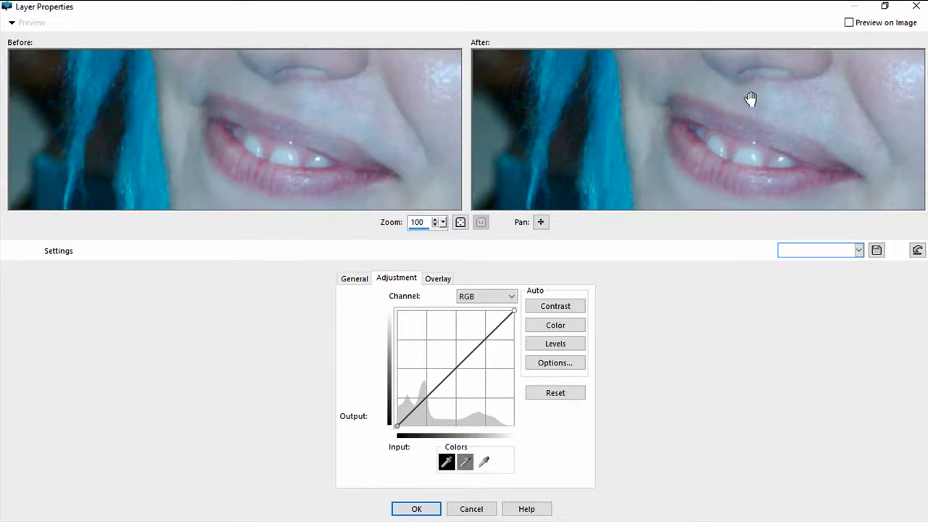
drag(750, 102, 748, 151)
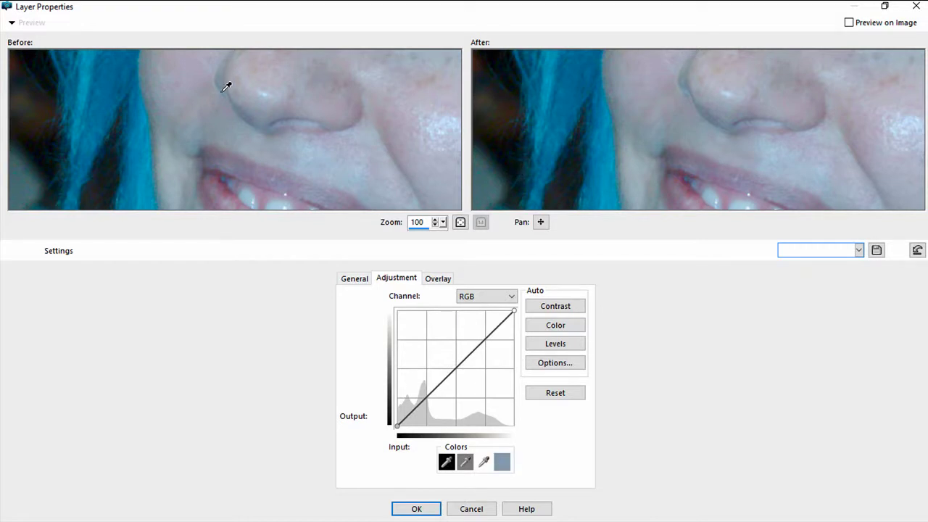
click(219, 107)
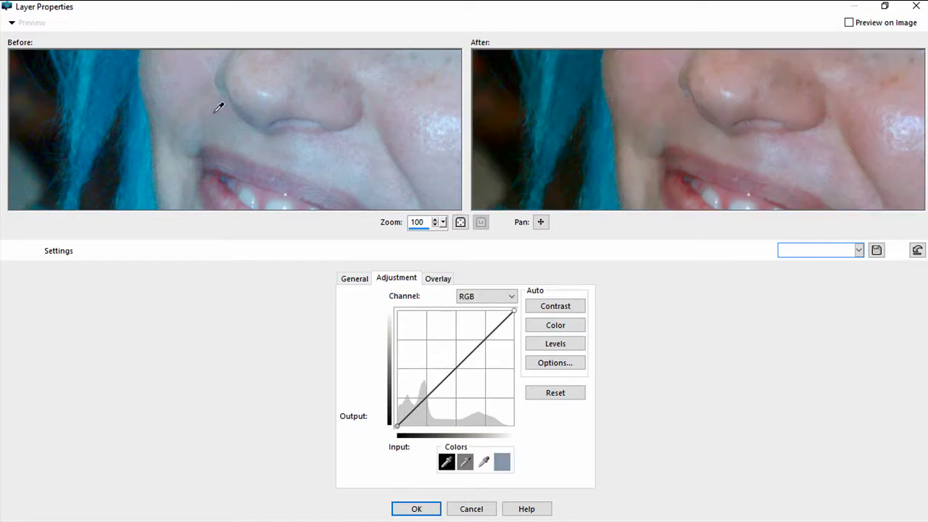
click(417, 508)
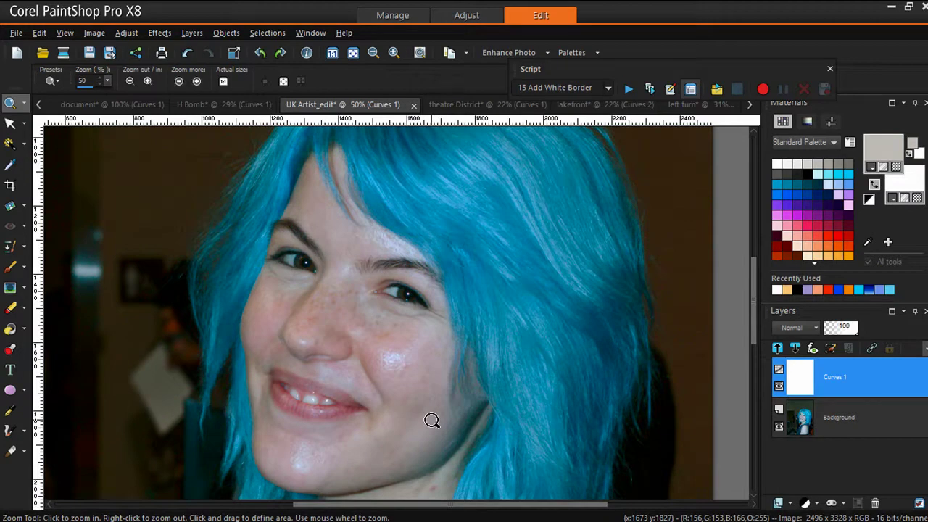
- Delete the old Curves 1 layer and add a new Curves adjustment layer
right_click(831, 385)
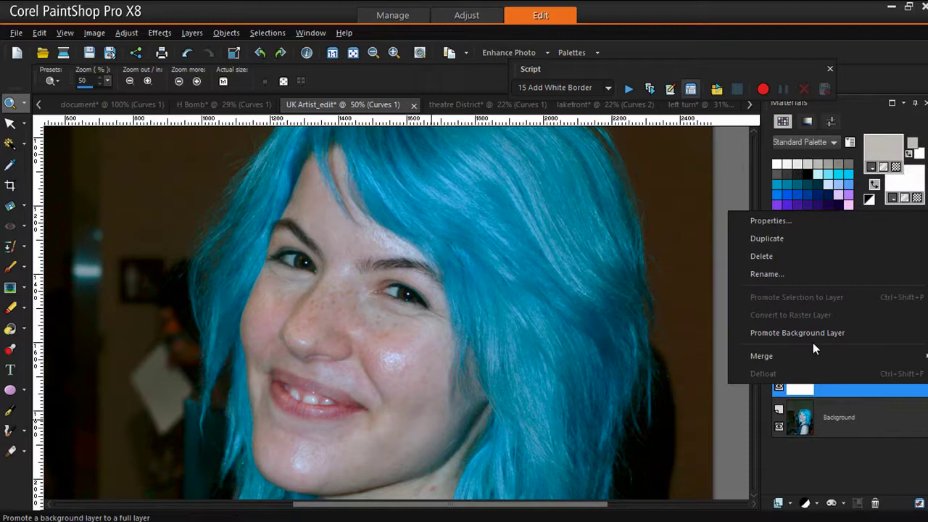
click(782, 256)
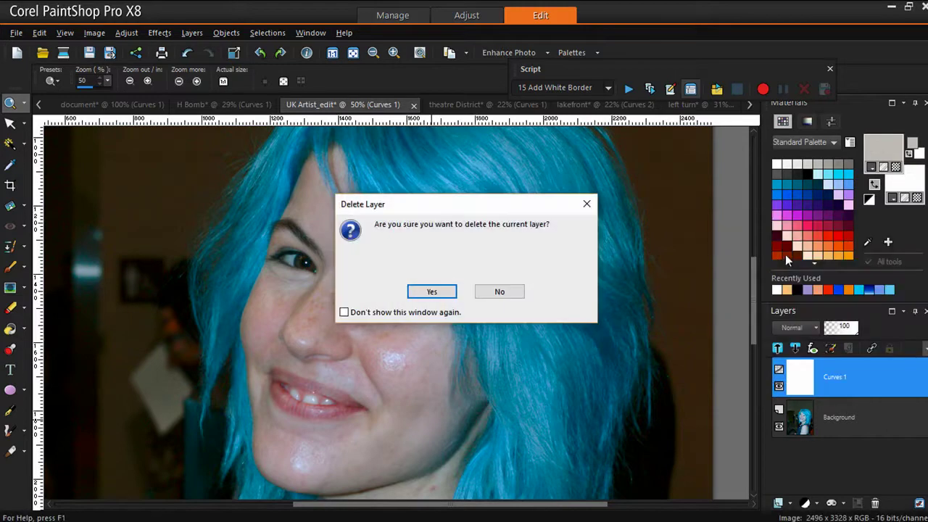
click(435, 292)
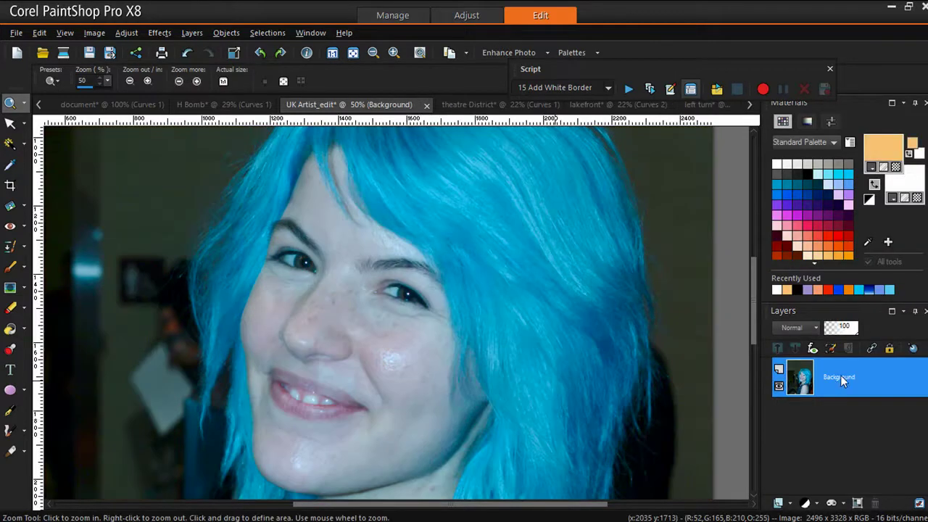
click(818, 506)
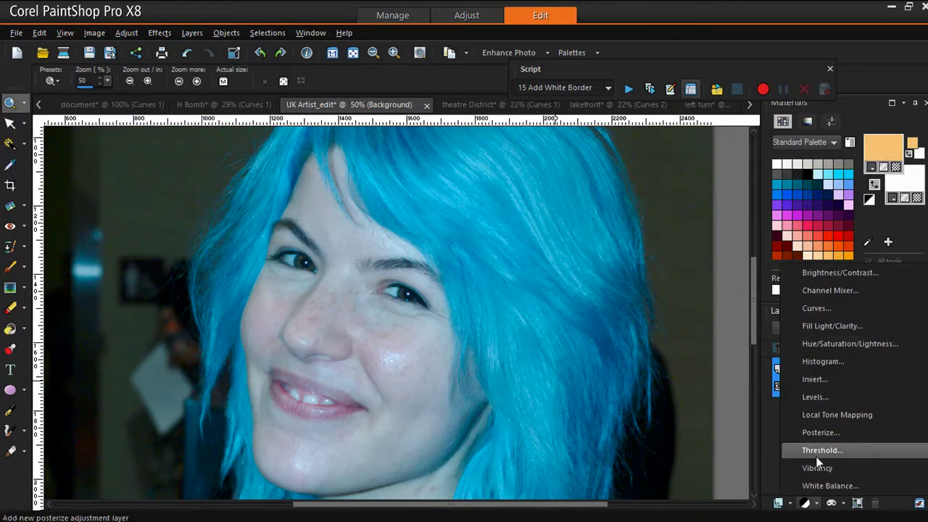
click(819, 309)
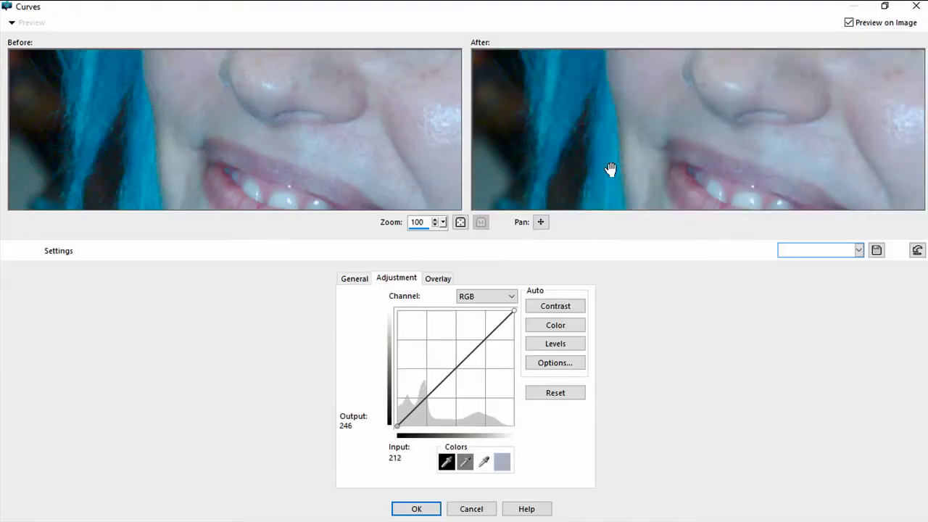
- Set the white point from the teeth and the black point from a dark spot
drag(611, 170, 611, 131)
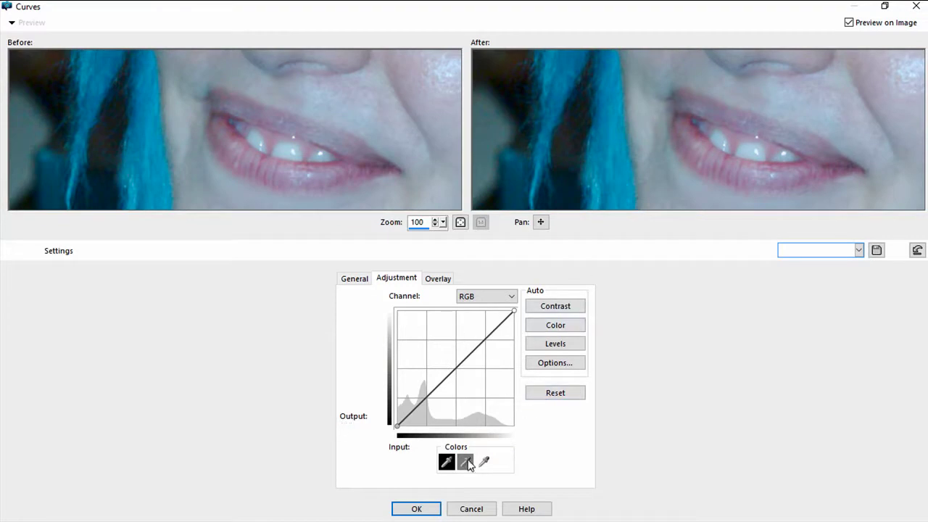
click(486, 464)
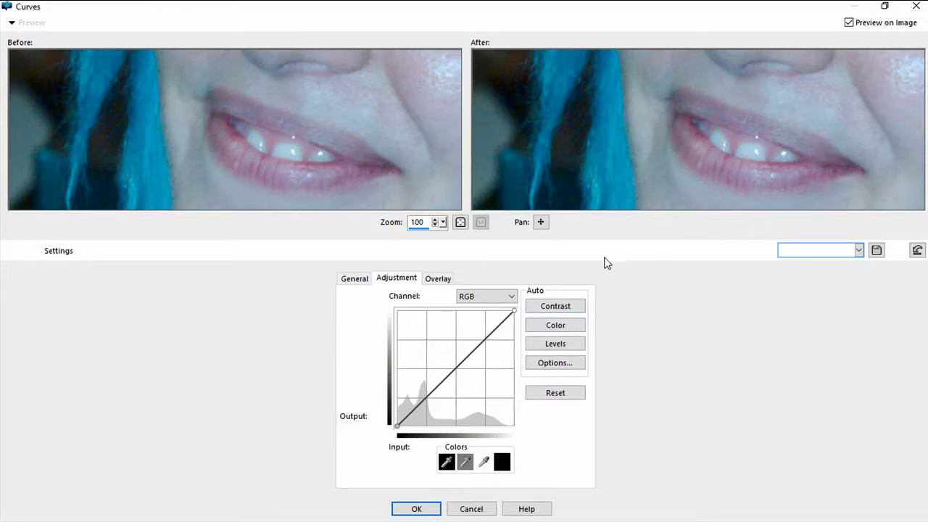
click(295, 153)
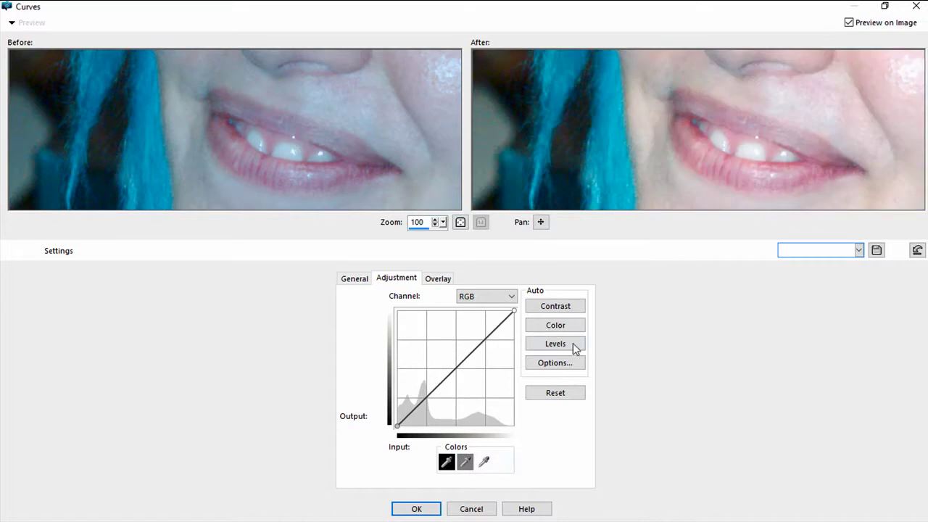
click(450, 463)
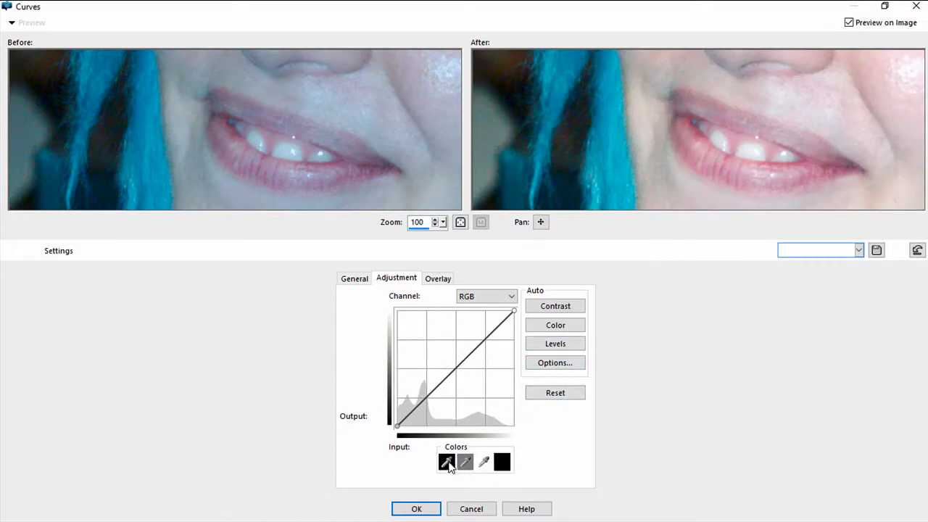
drag(777, 84, 762, 151)
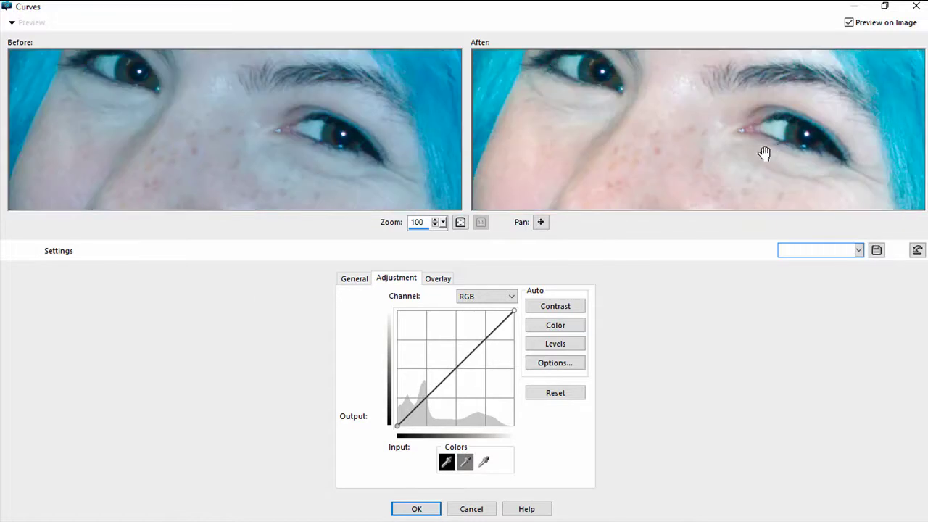
click(451, 464)
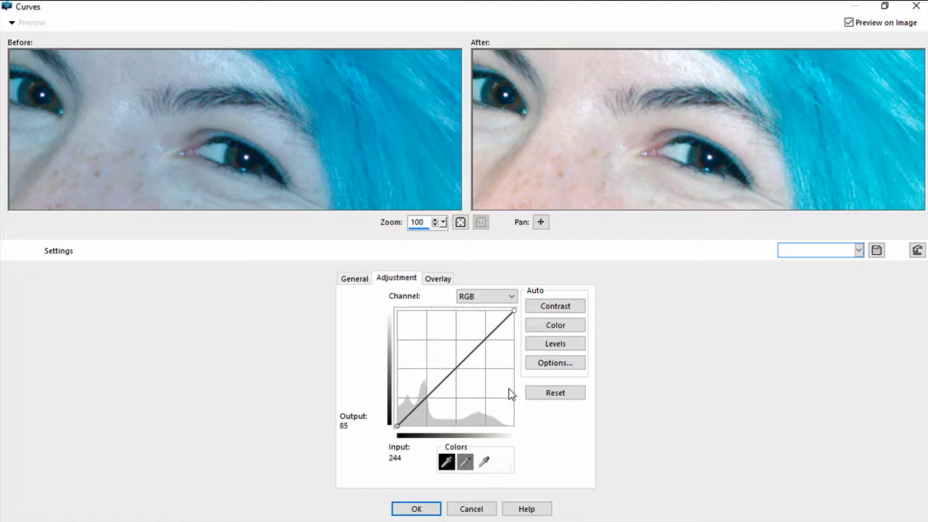
- Set the gray point from the nose skin, apply, and switch to the theatre District photo
drag(648, 178, 672, 149)
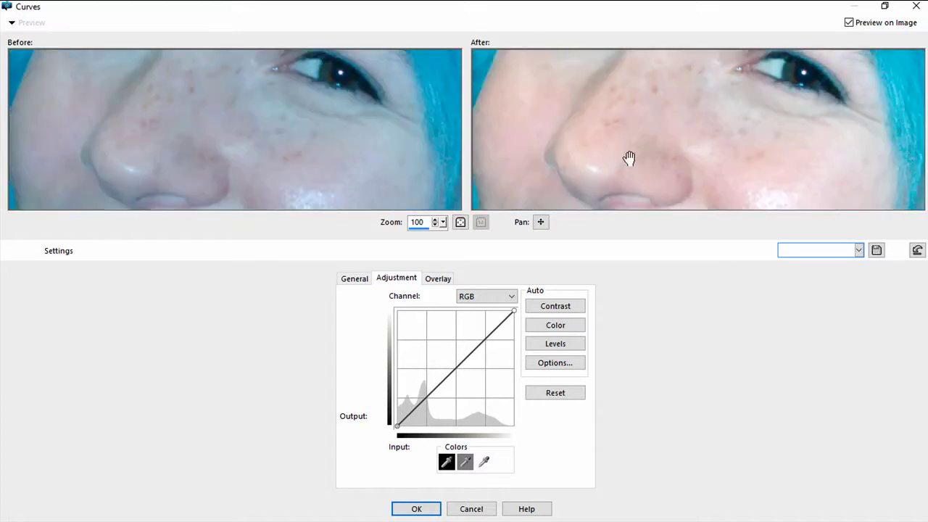
click(466, 462)
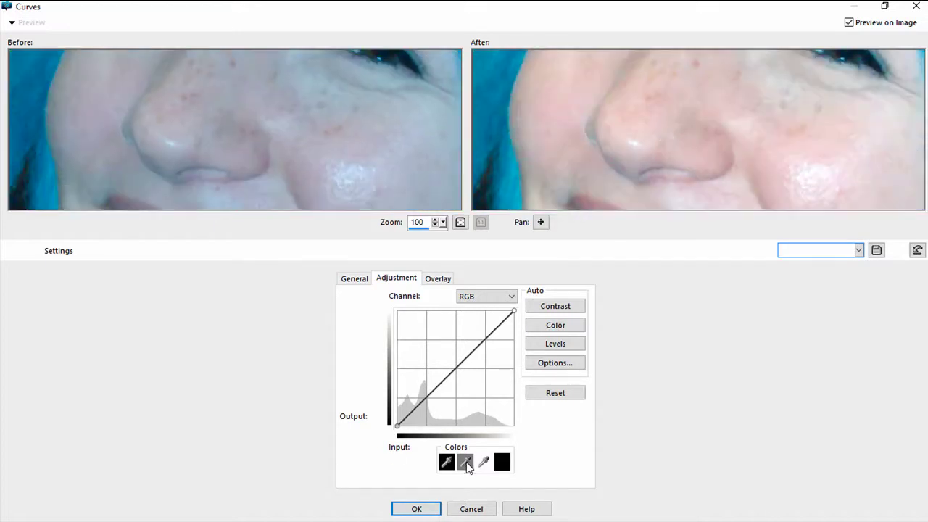
click(135, 129)
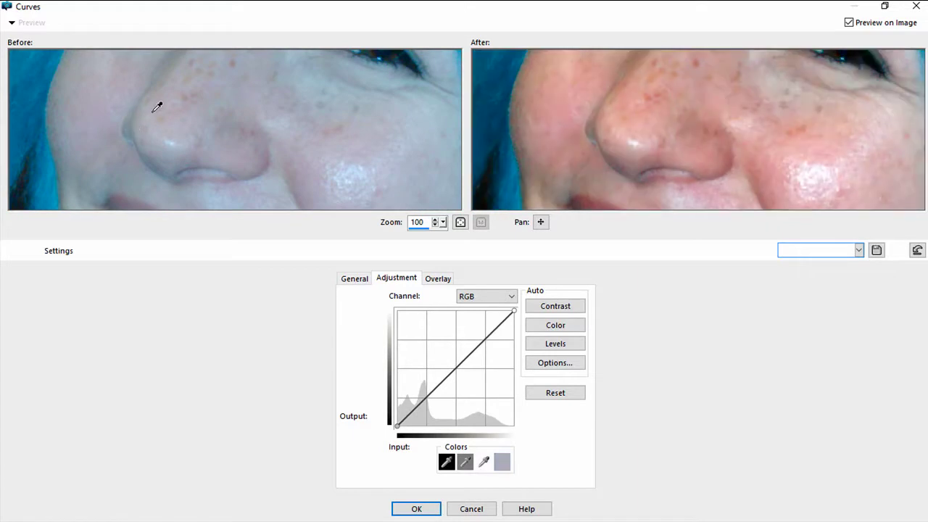
click(417, 509)
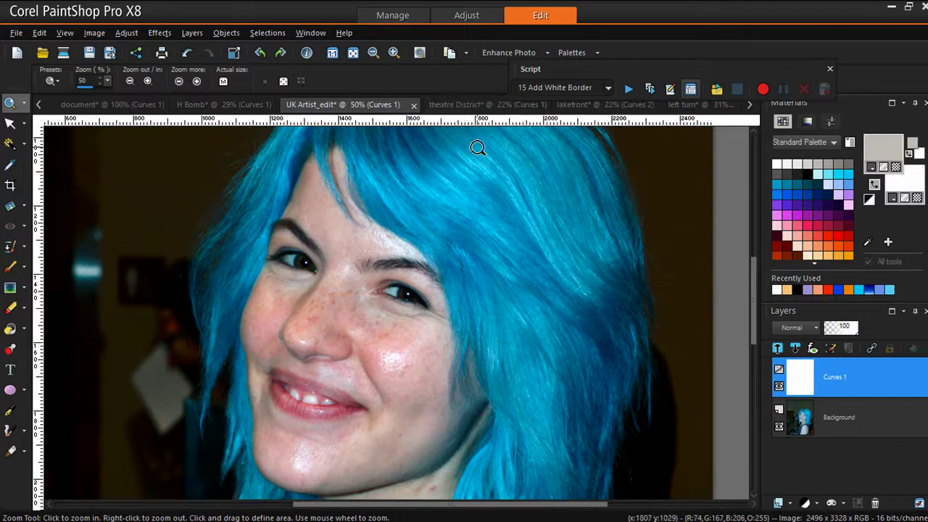
click(476, 110)
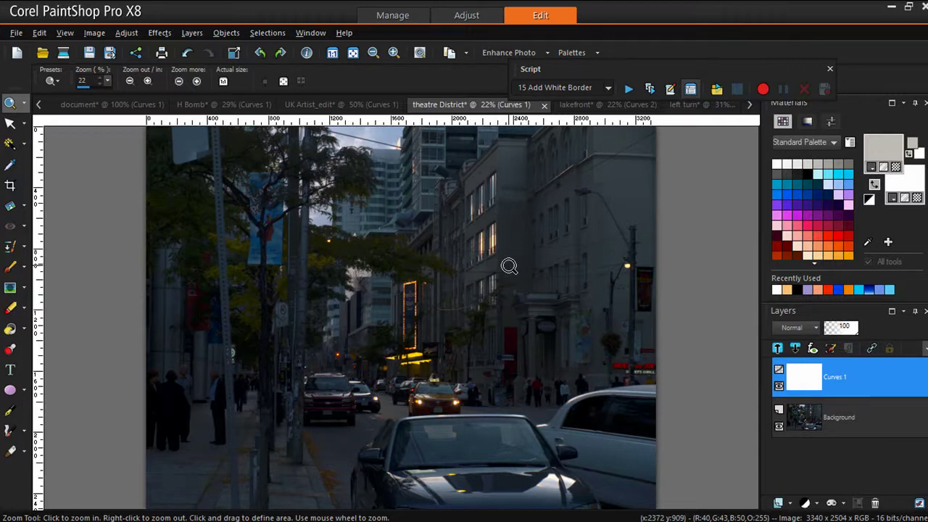
- Set the Curves 1 white point from the man's light shirt and apply it
mouse_move(834, 391)
double_click(831, 391)
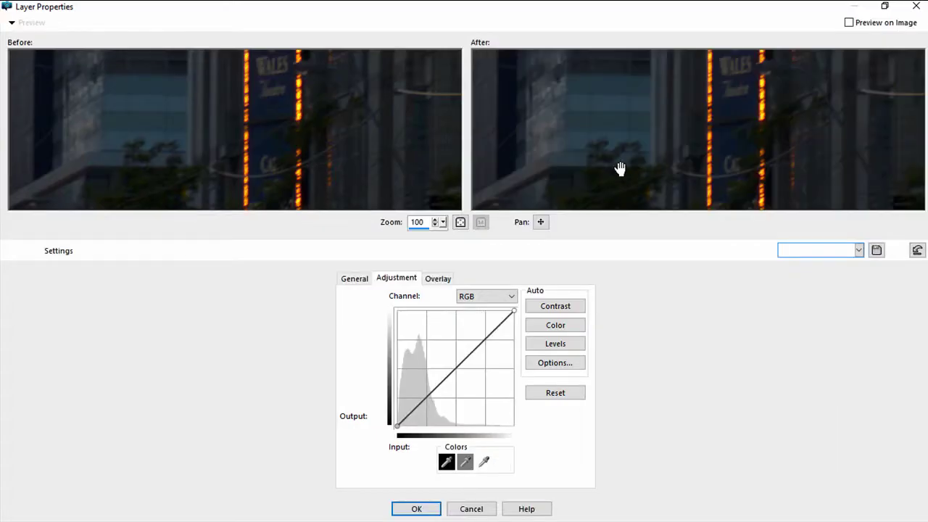
drag(614, 181, 736, 102)
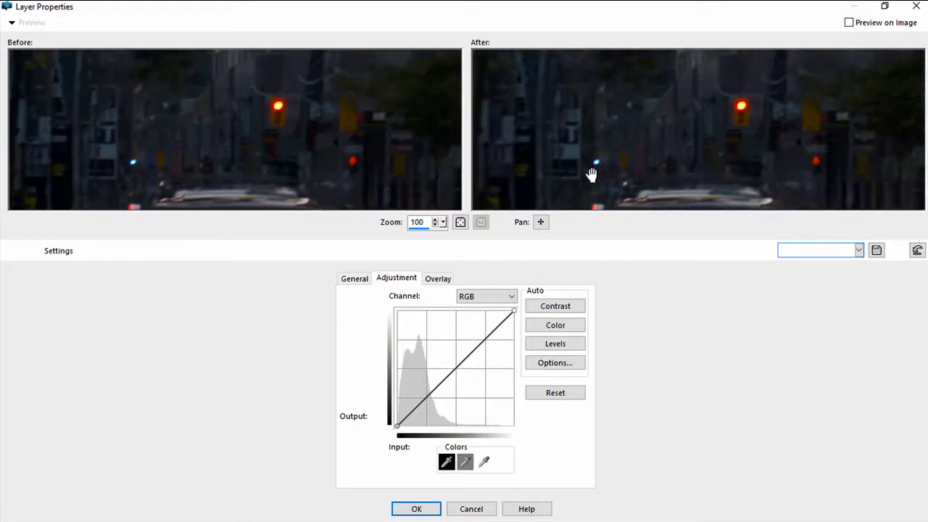
drag(590, 174, 730, 124)
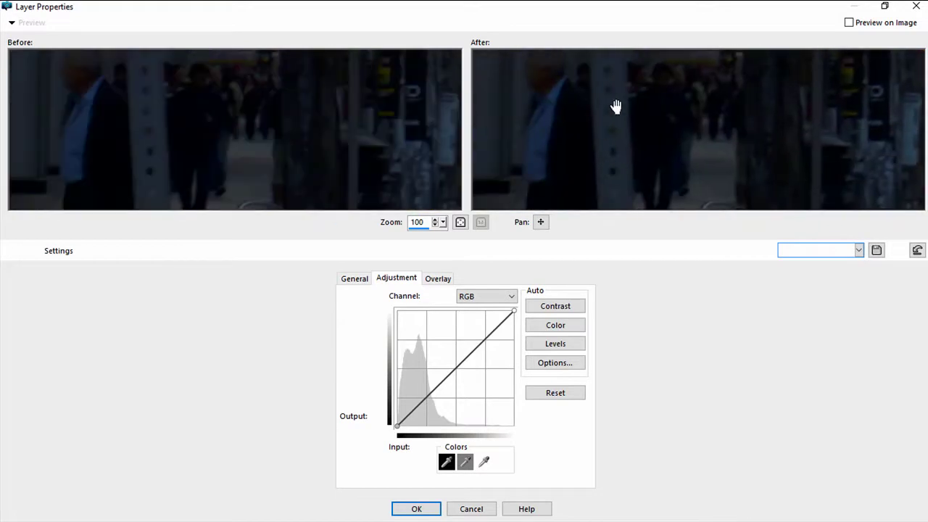
drag(616, 104, 669, 143)
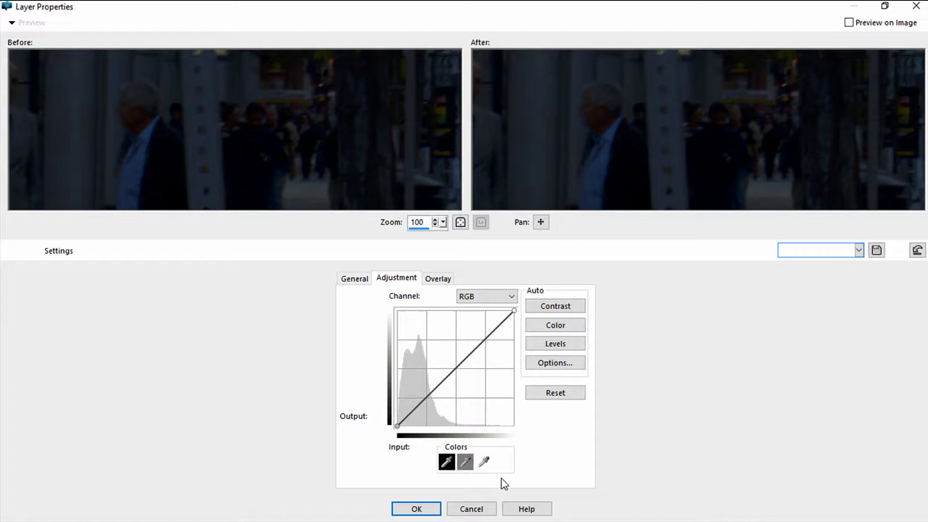
click(485, 463)
click(150, 132)
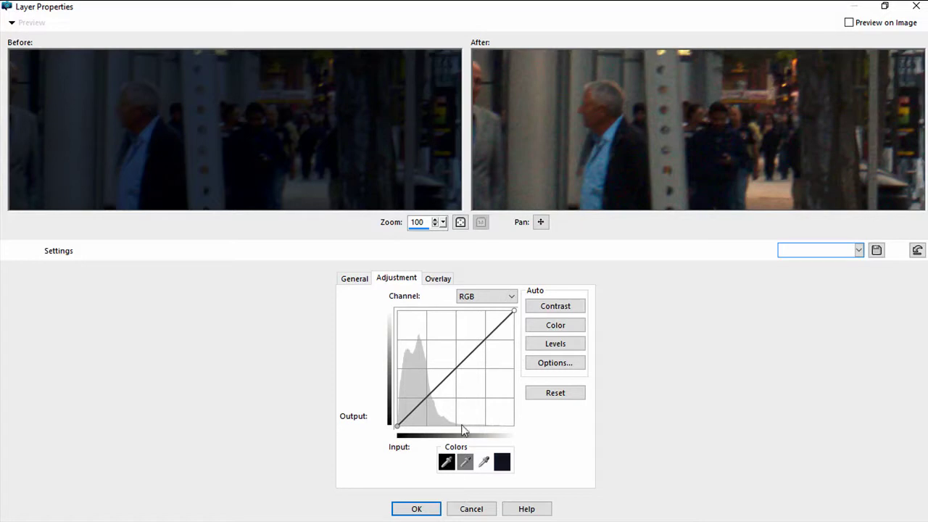
click(412, 508)
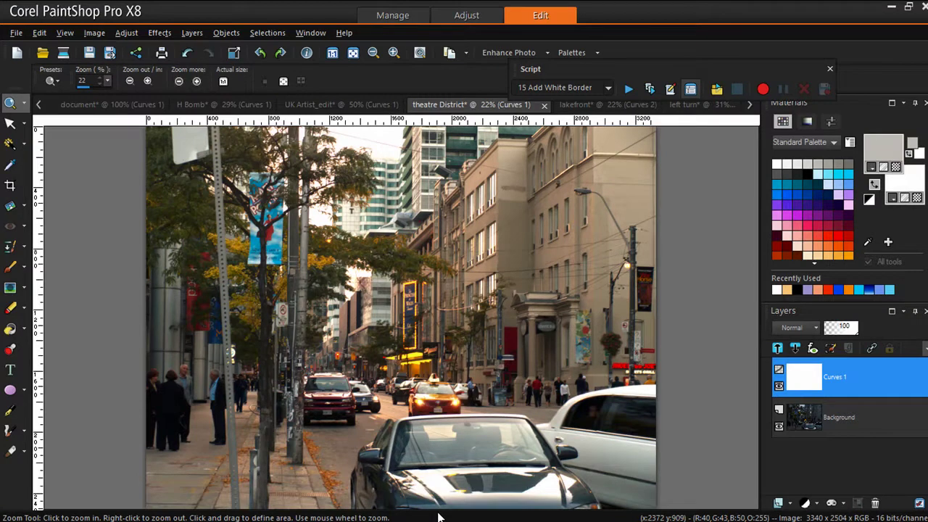
mouse_move(833, 392)
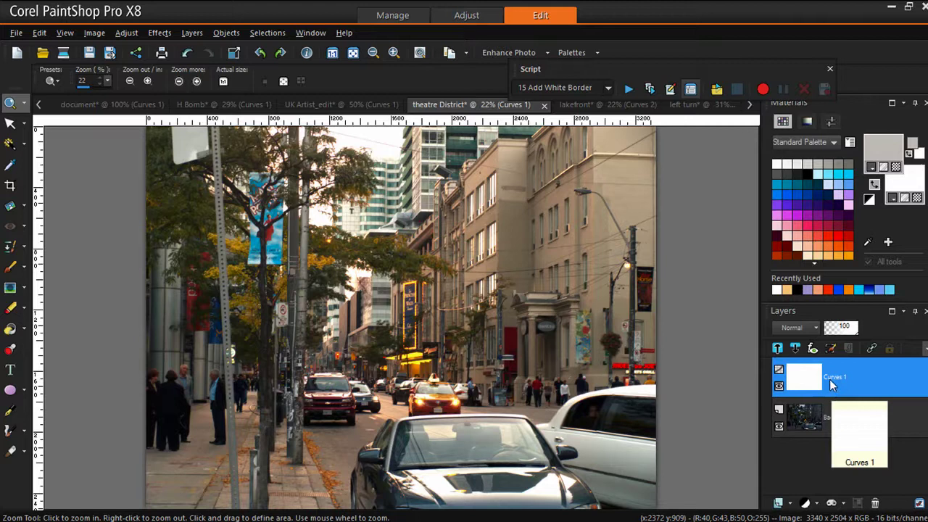
double_click(830, 389)
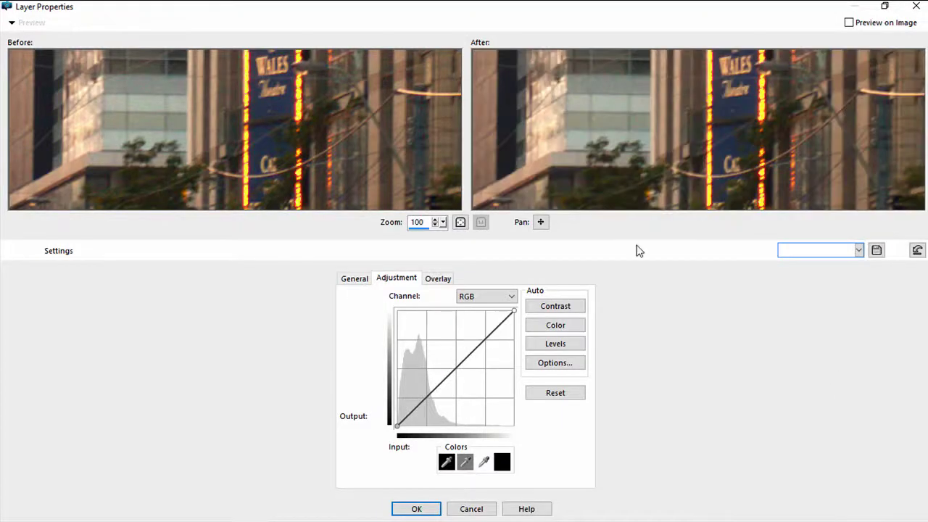
drag(552, 175, 770, 174)
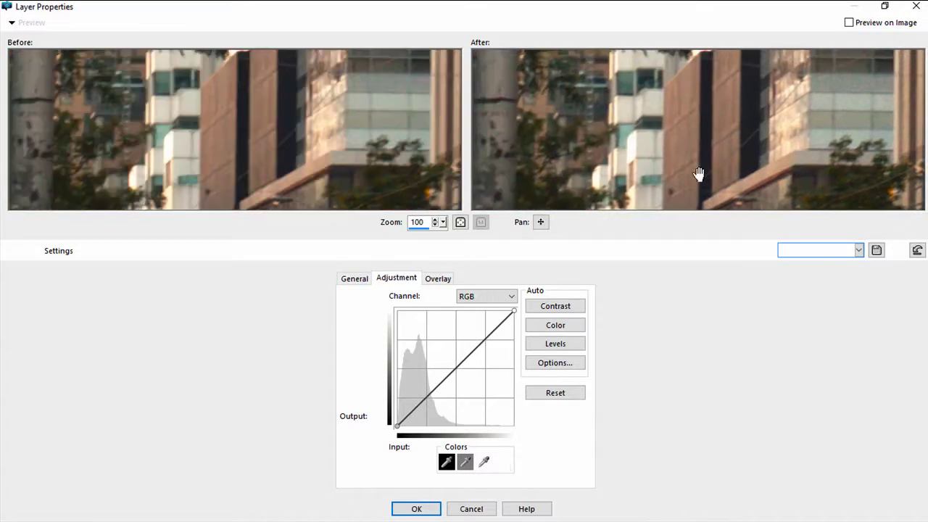
click(466, 463)
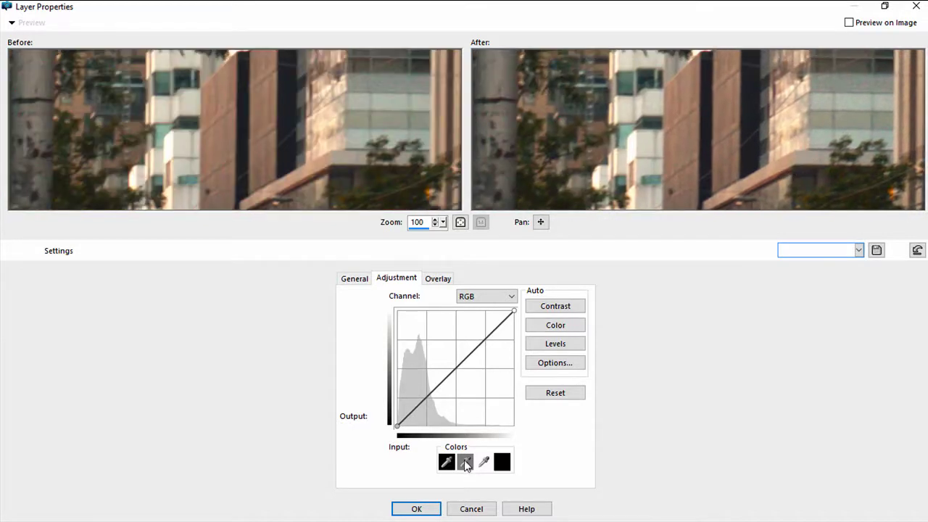
click(172, 140)
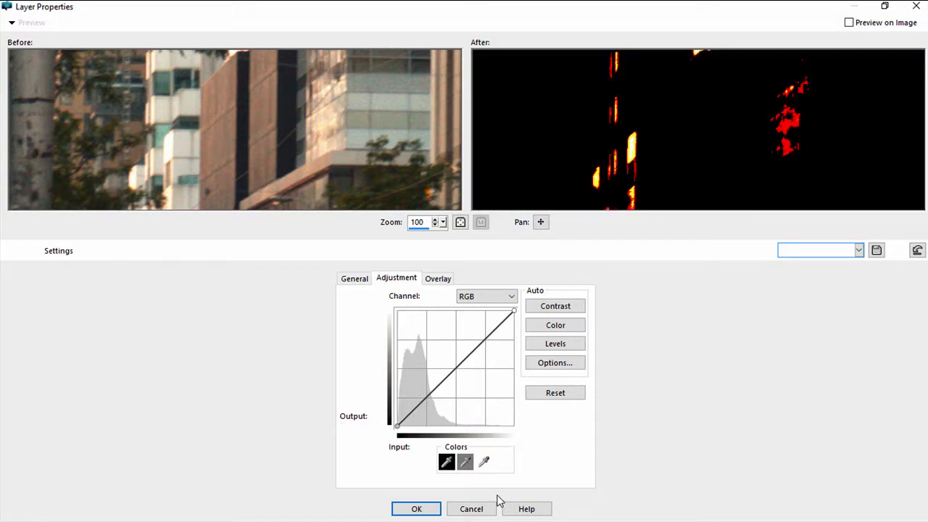
click(556, 395)
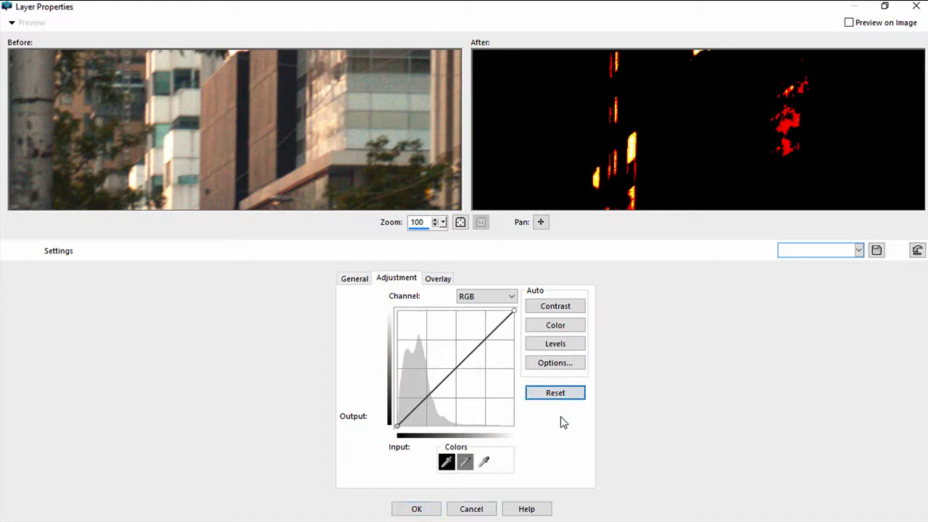
click(554, 393)
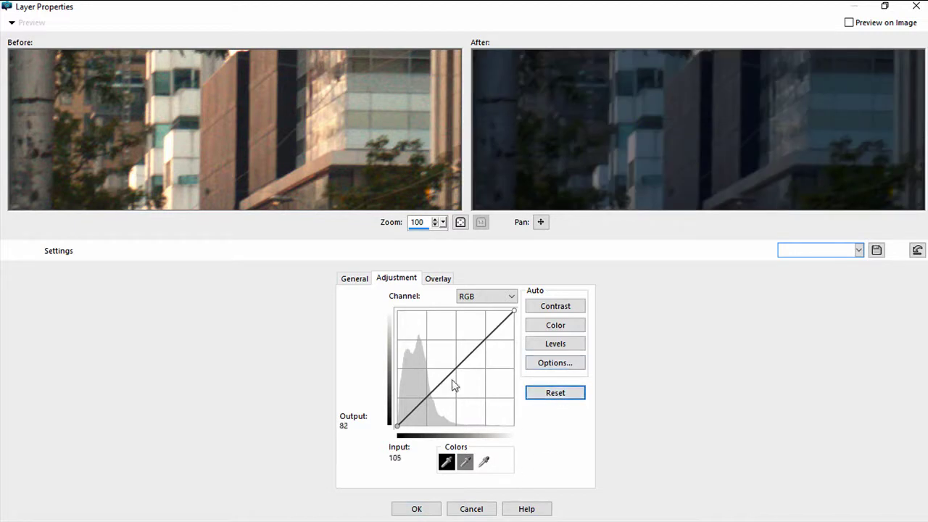
drag(588, 179, 709, 95)
drag(584, 176, 697, 104)
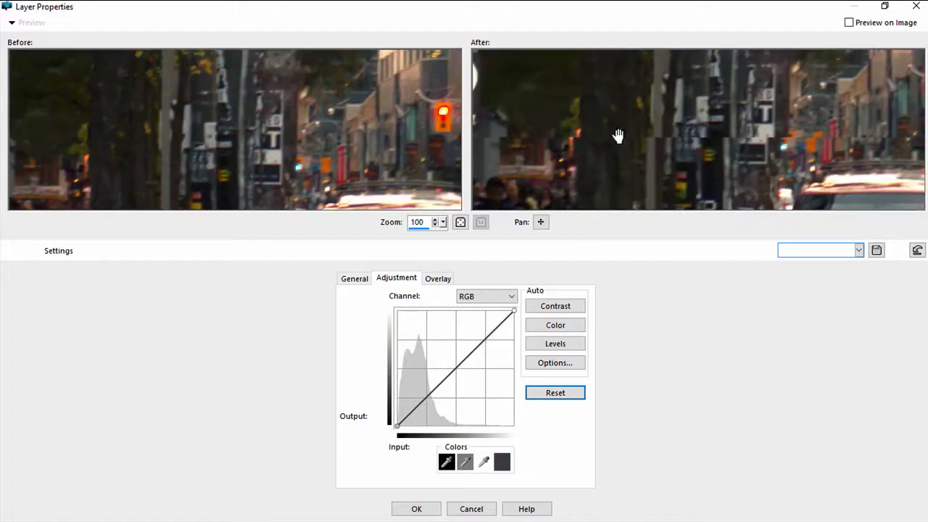
drag(618, 195, 636, 110)
click(484, 511)
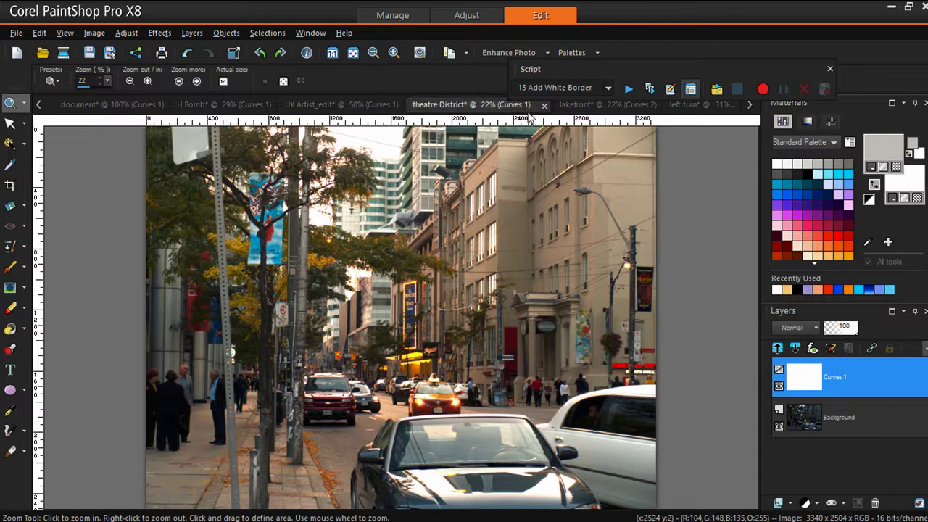
- Switch to the lakefront tab and double-click Curves 1 to open its Layer Properties
click(594, 105)
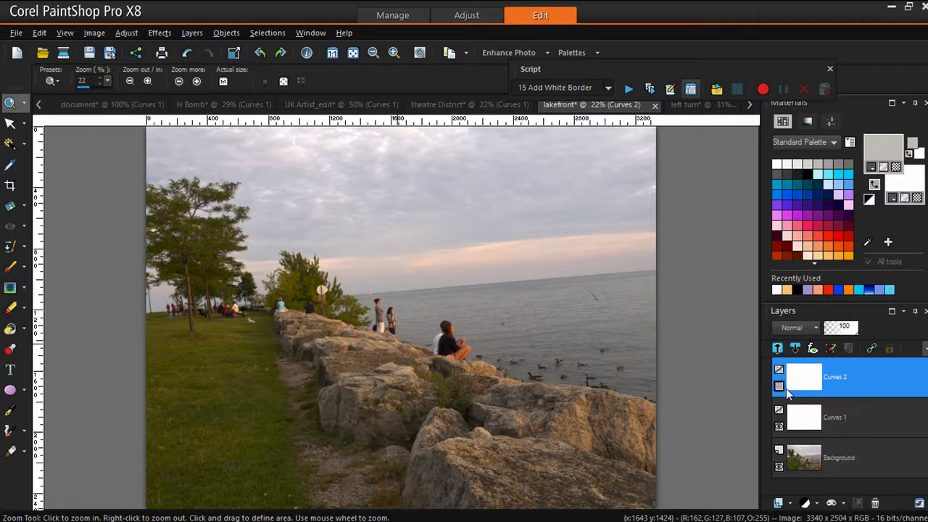
click(839, 427)
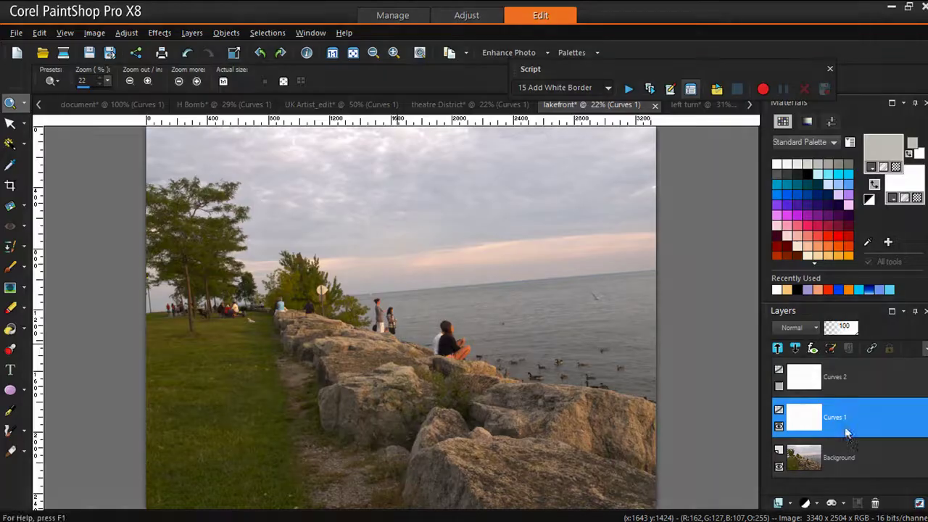
double_click(845, 427)
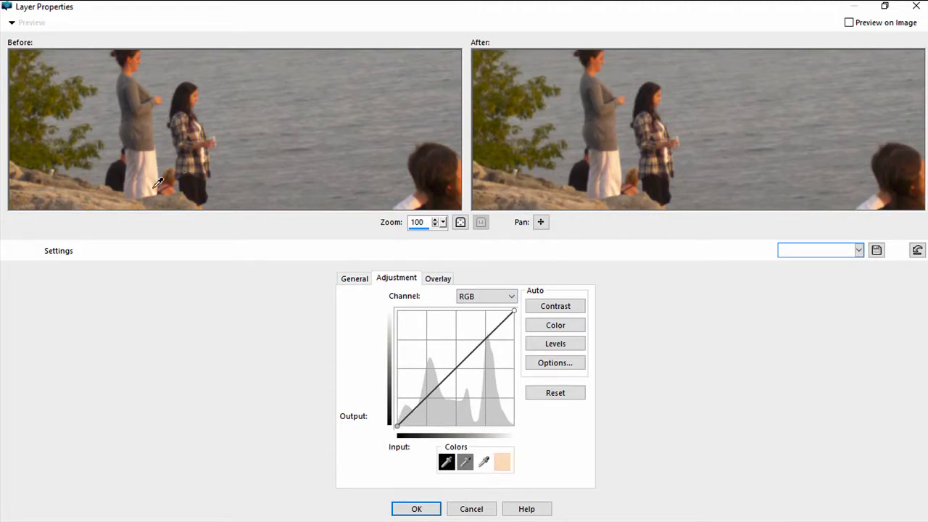
- Set the black point from the seated woman's dark jacket
click(759, 148)
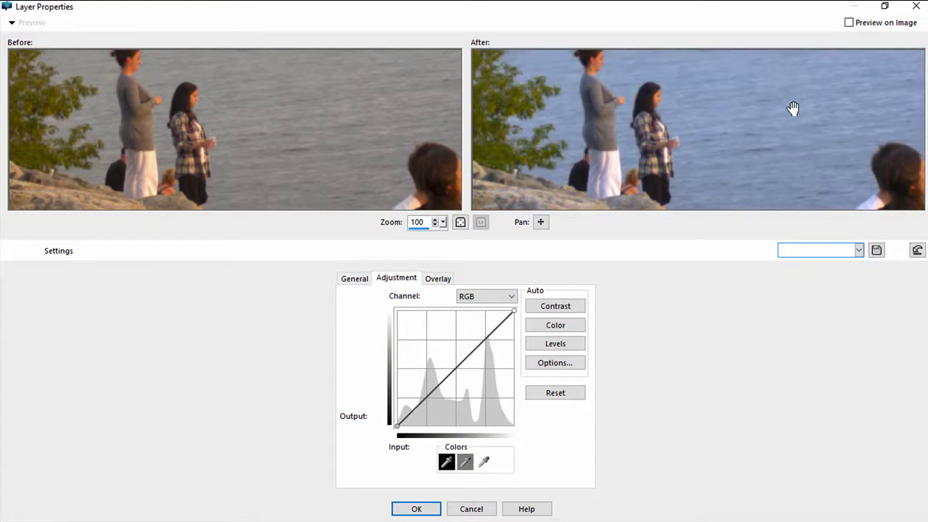
drag(757, 104, 725, 138)
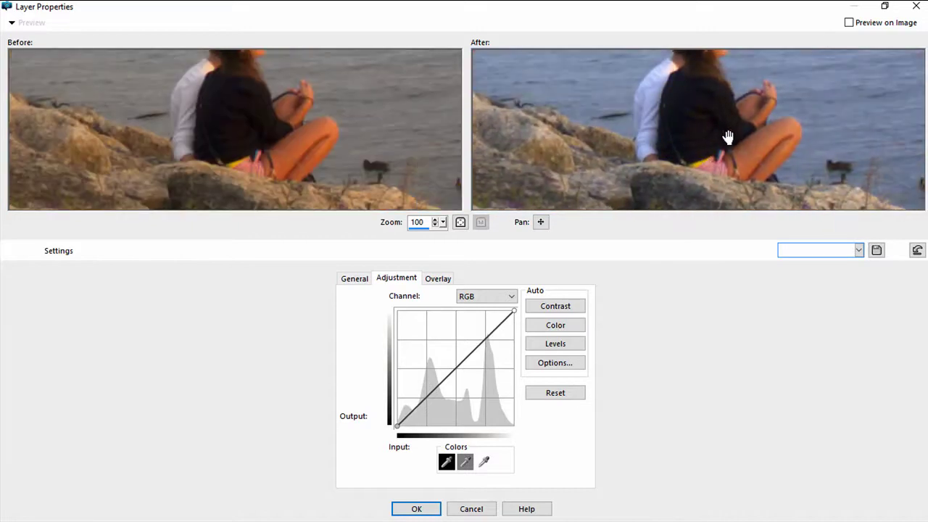
click(447, 463)
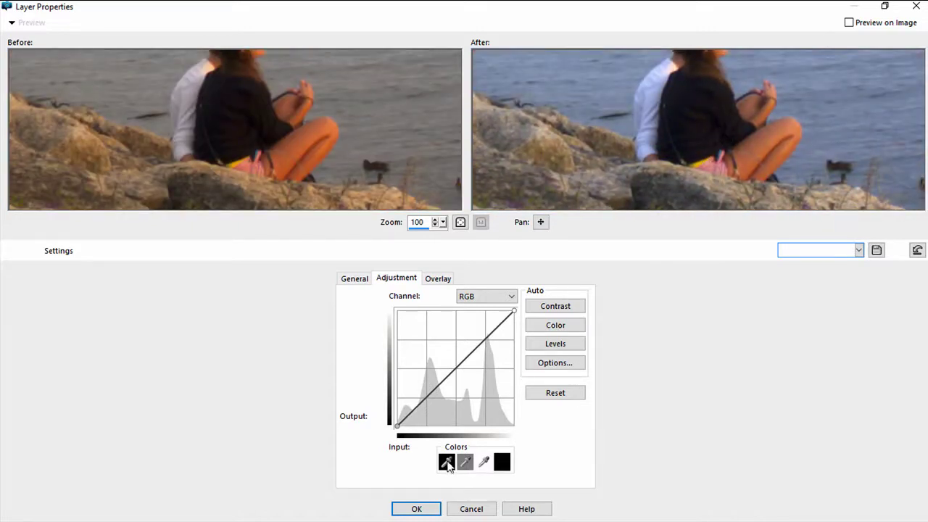
click(264, 114)
- Set the gray point from the lake water and apply the curves adjustment
drag(850, 108, 715, 125)
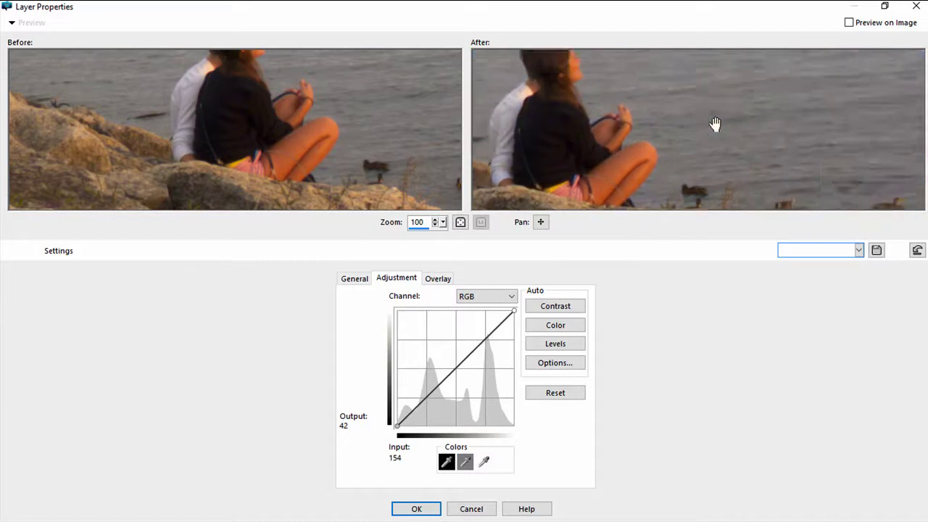
drag(810, 116, 621, 230)
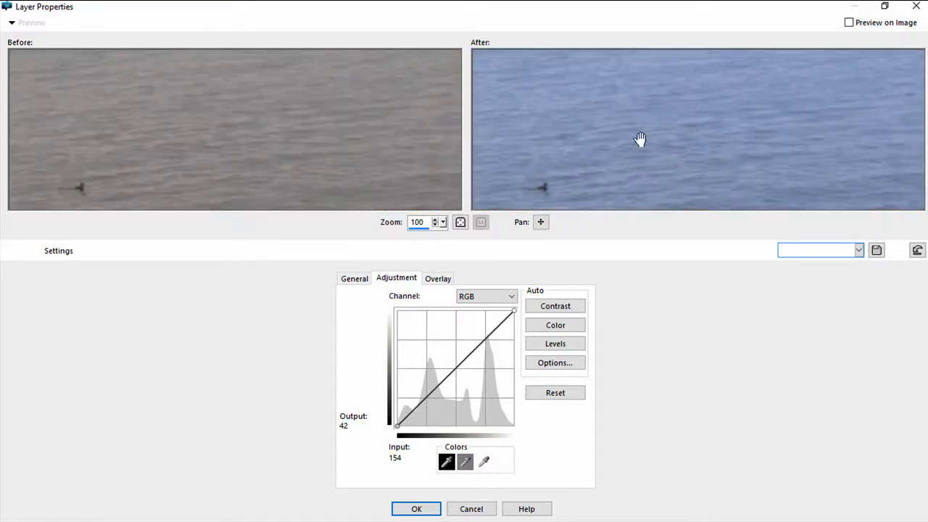
drag(615, 141, 777, 141)
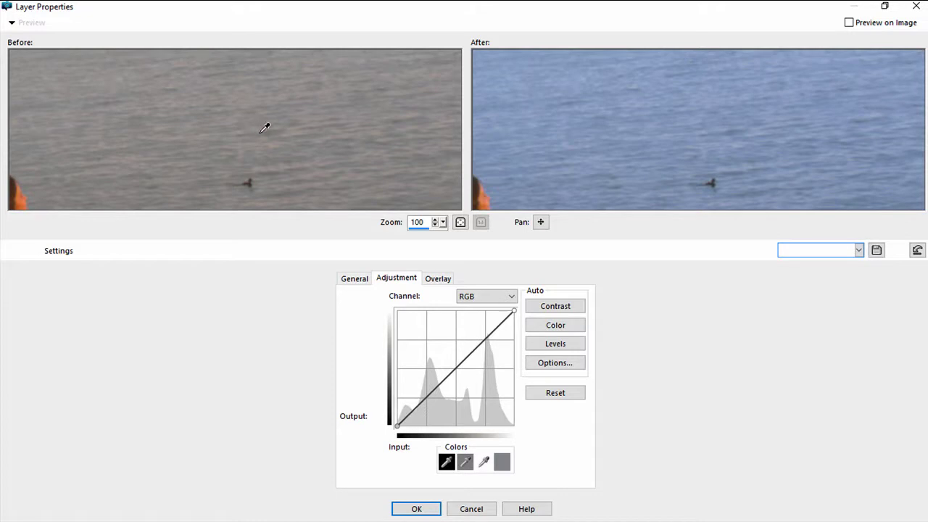
click(261, 132)
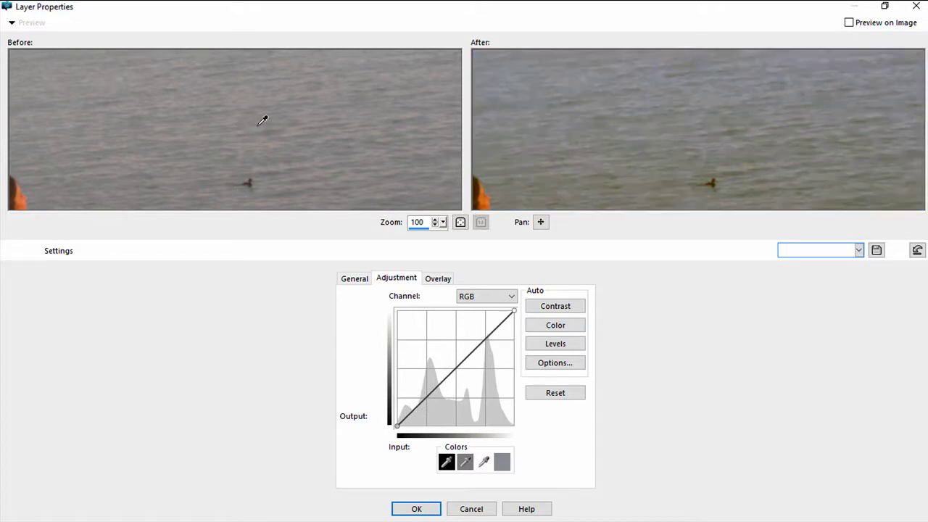
click(417, 507)
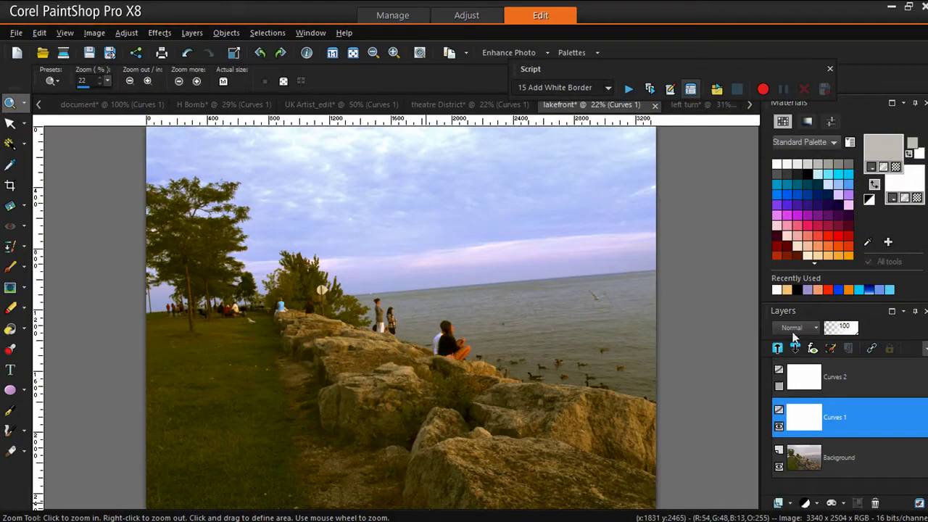
- Toggle Curves 1 off and on to compare, then switch to the left turn photo
click(781, 427)
click(781, 428)
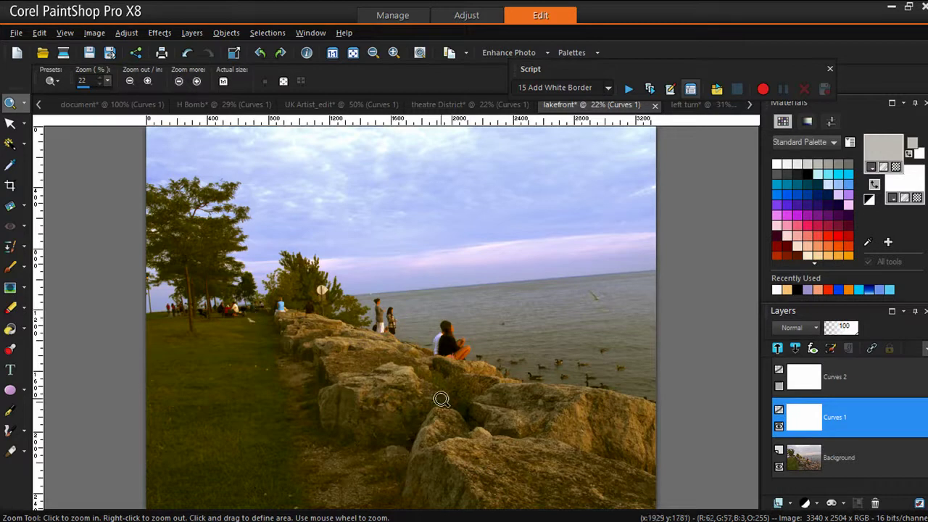
click(696, 104)
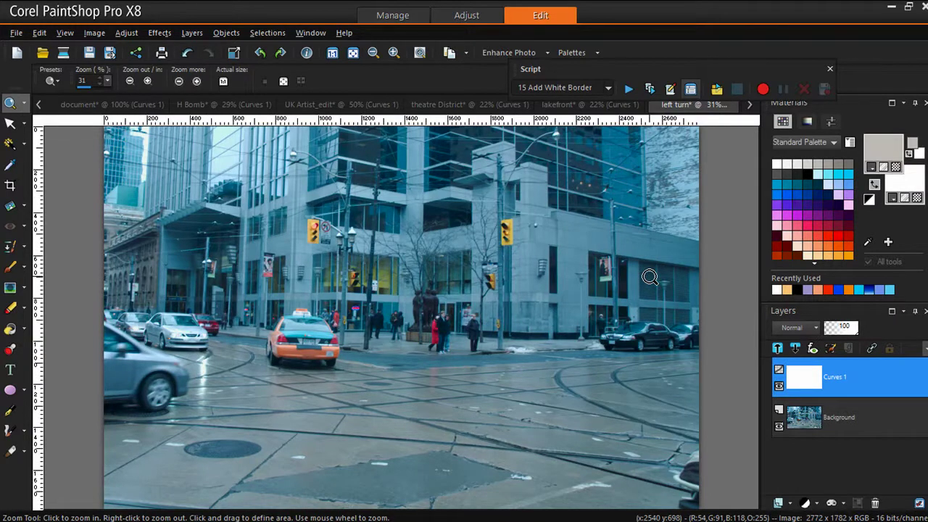
- Zoom the left turn photo to 40% and pan around the taxi and street
click(205, 389)
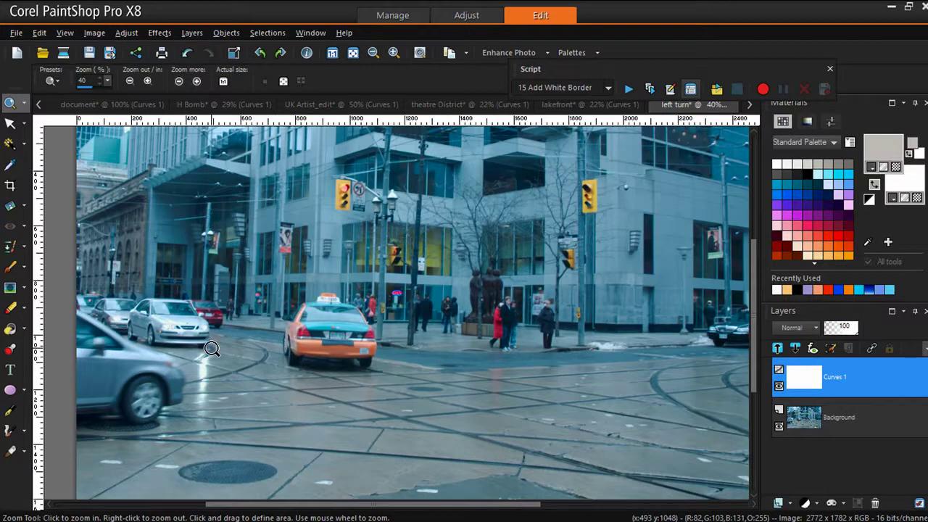
scroll(752, 287, up, 5)
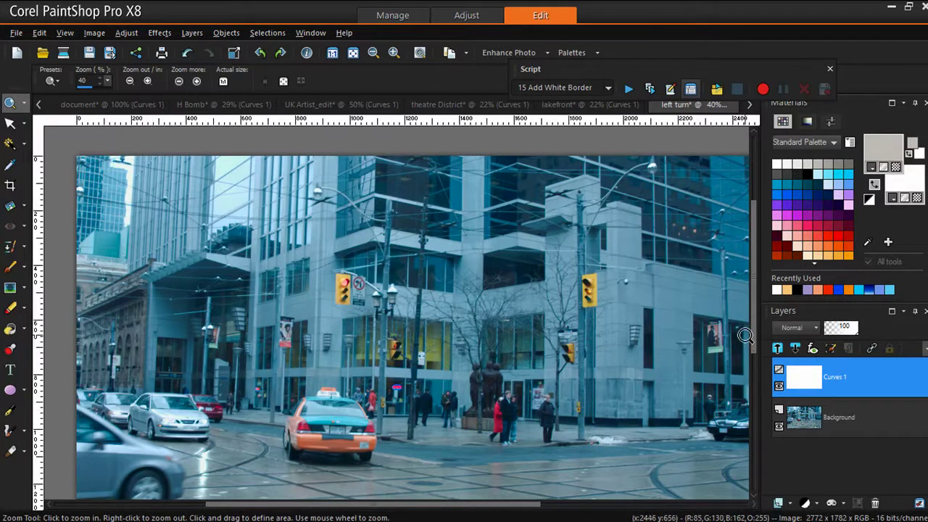
drag(754, 341, 757, 374)
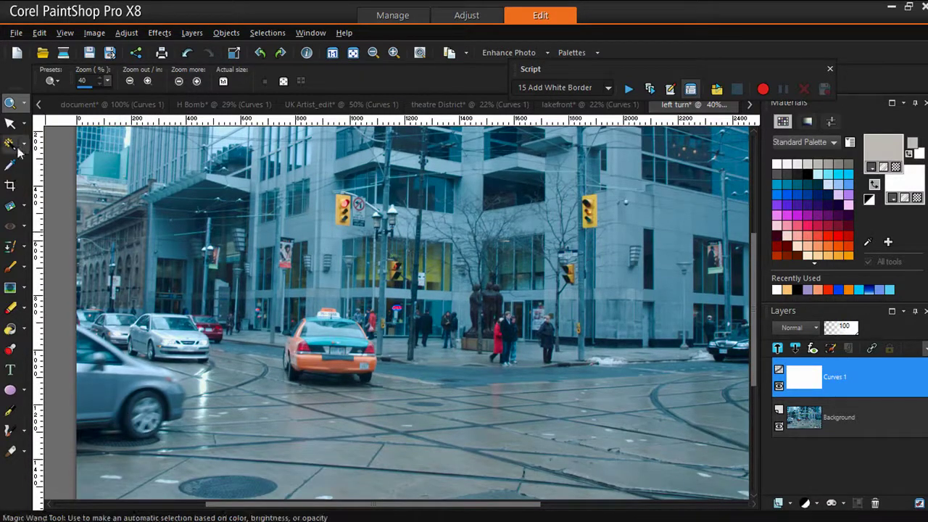
click(24, 103)
click(61, 104)
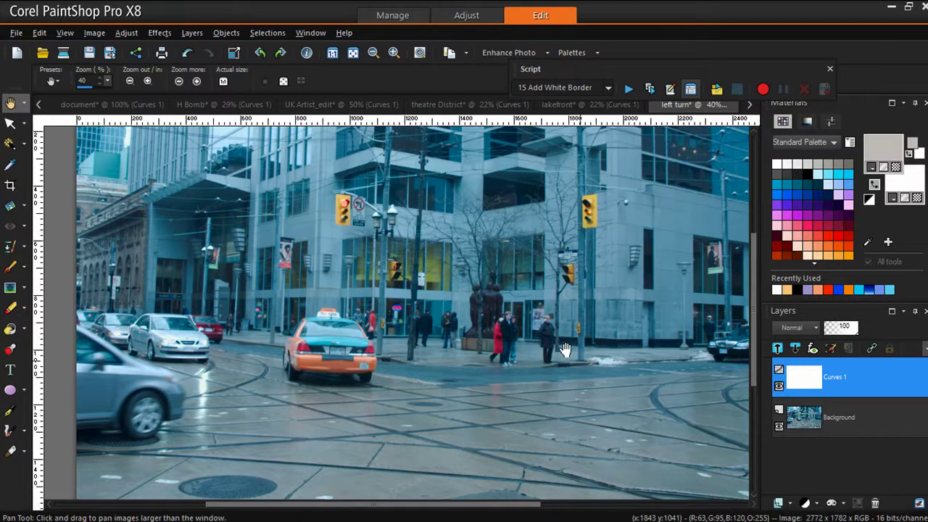
drag(640, 397, 207, 415)
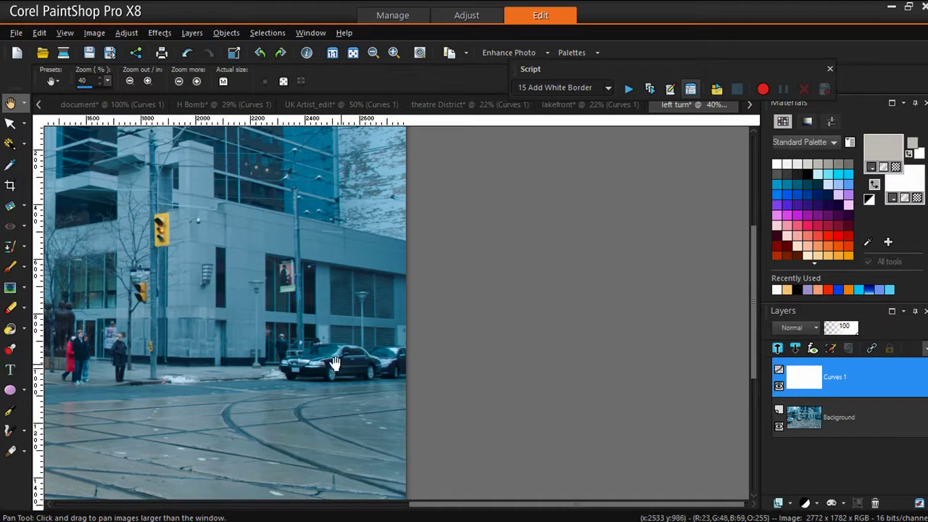
drag(333, 364, 691, 294)
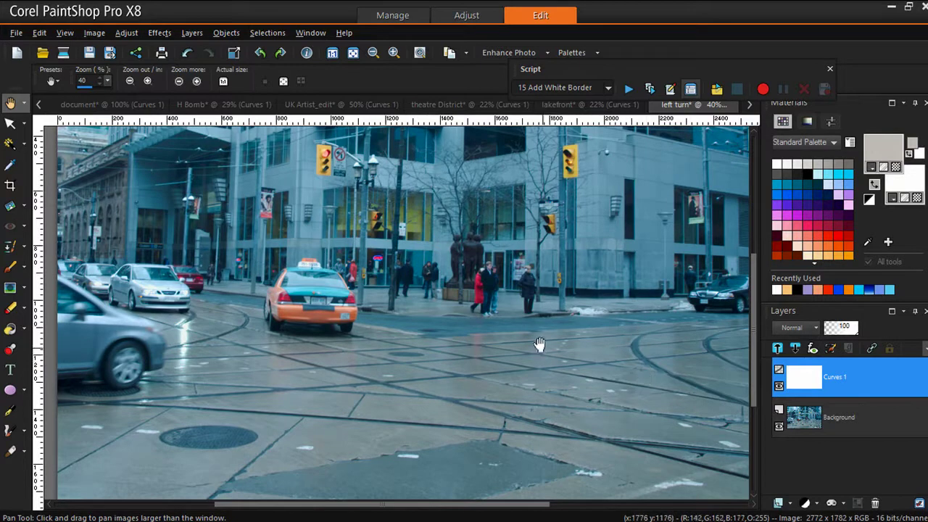
double_click(836, 390)
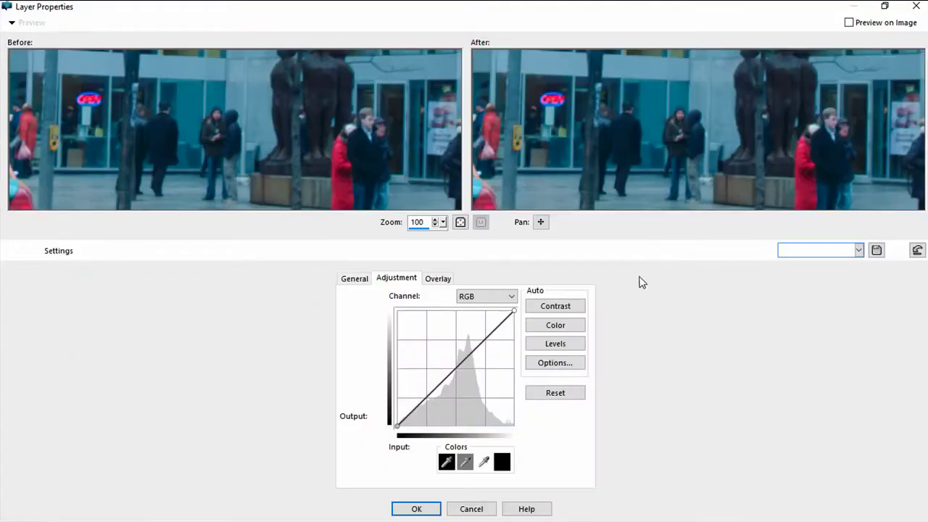
drag(740, 182, 700, 79)
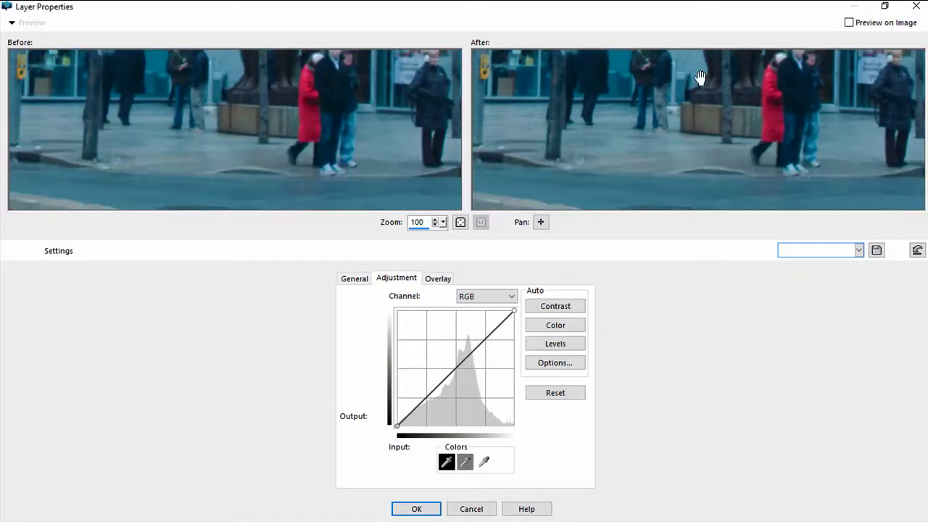
drag(793, 162, 749, 104)
drag(804, 163, 752, 166)
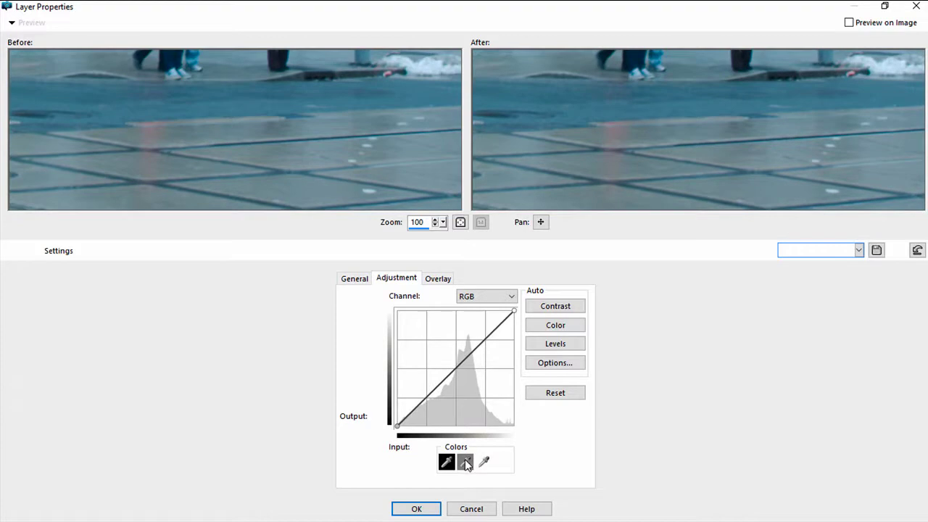
click(465, 462)
click(397, 512)
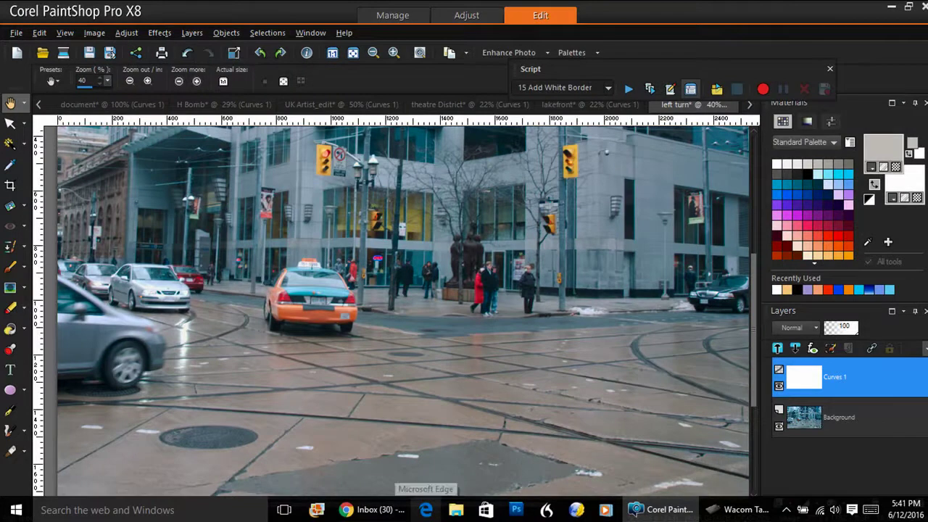
- Delete the existing Curves 1 layer and add a new Curves adjustment layer
right_click(840, 388)
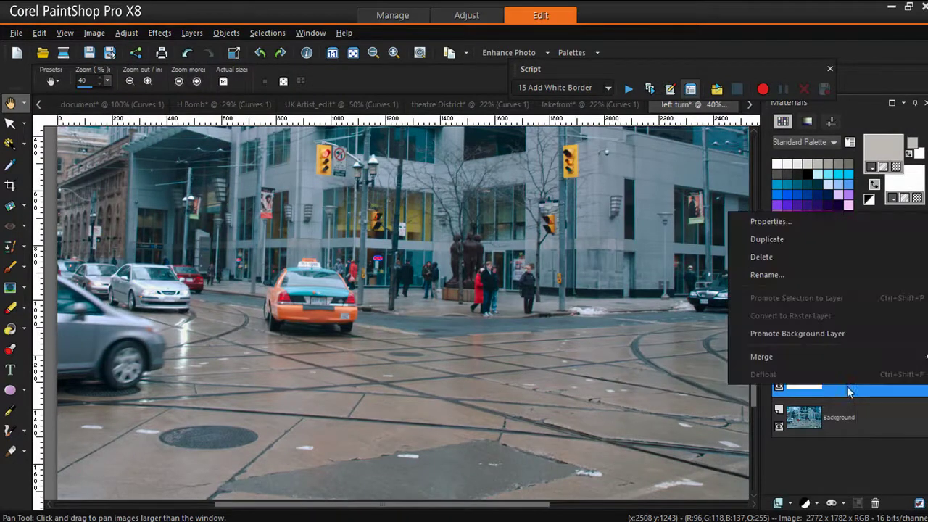
click(766, 261)
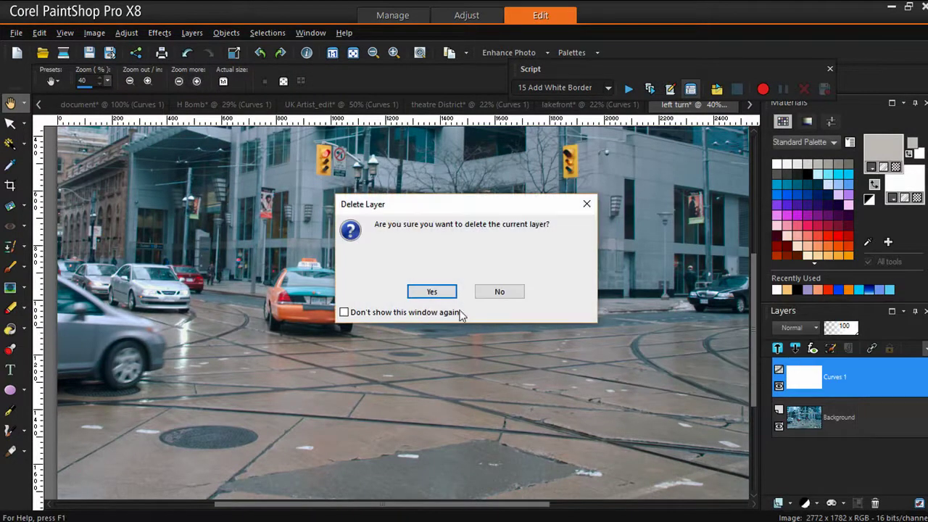
click(438, 293)
click(819, 504)
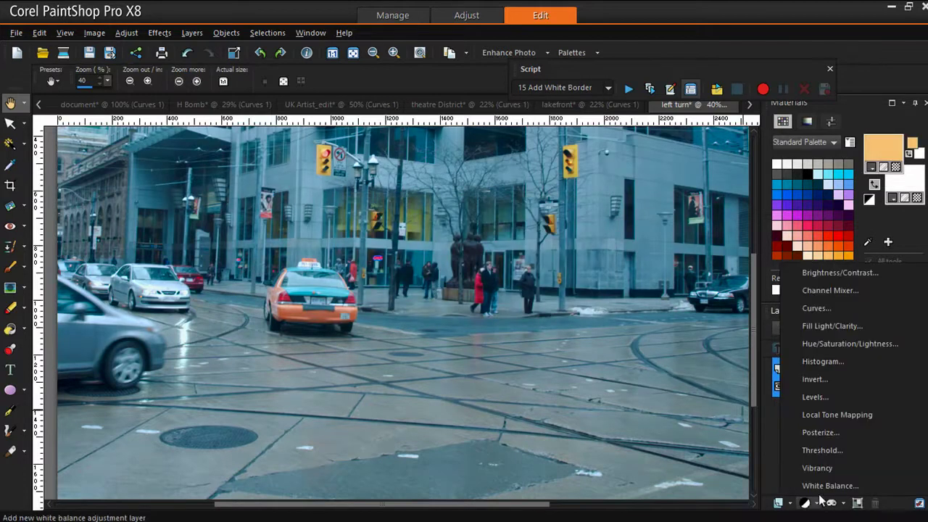
click(810, 307)
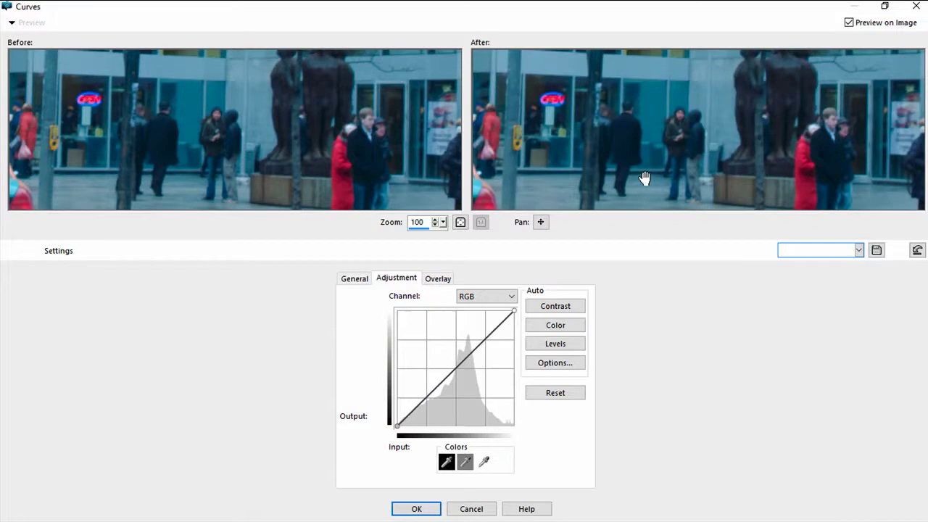
- Set the white point, then the black point from the dark tire shadow
drag(564, 180, 642, 160)
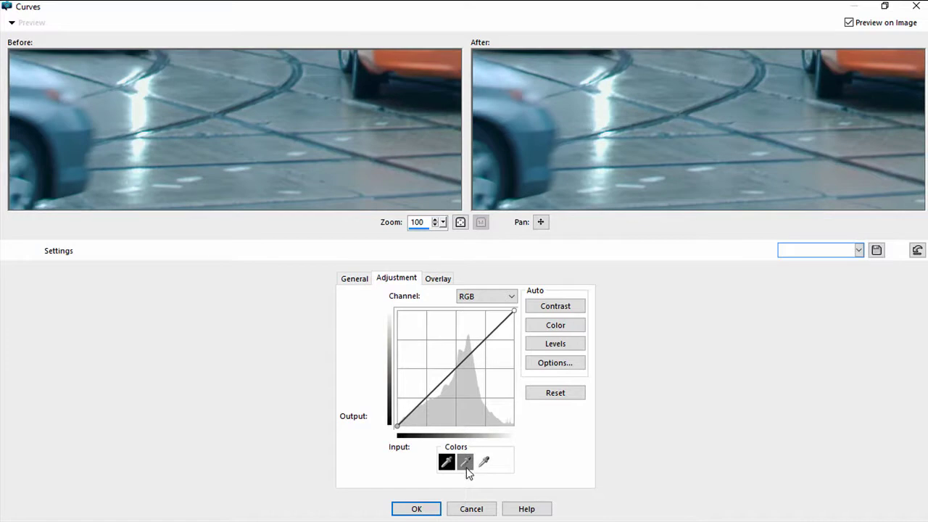
click(486, 464)
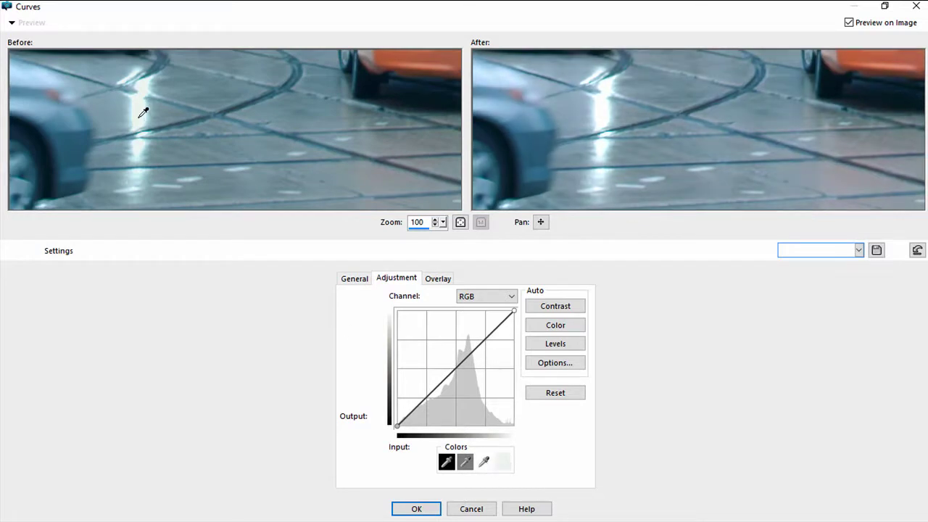
drag(586, 172, 765, 124)
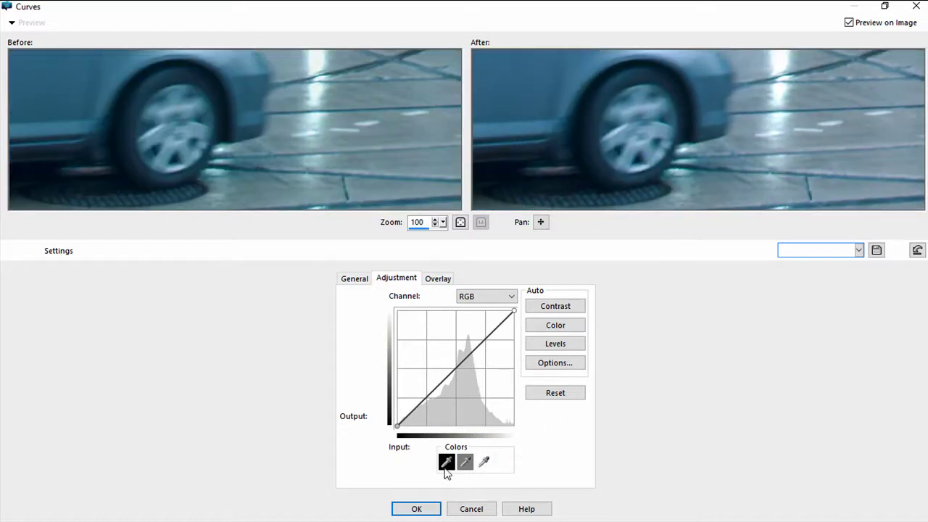
click(447, 463)
click(119, 119)
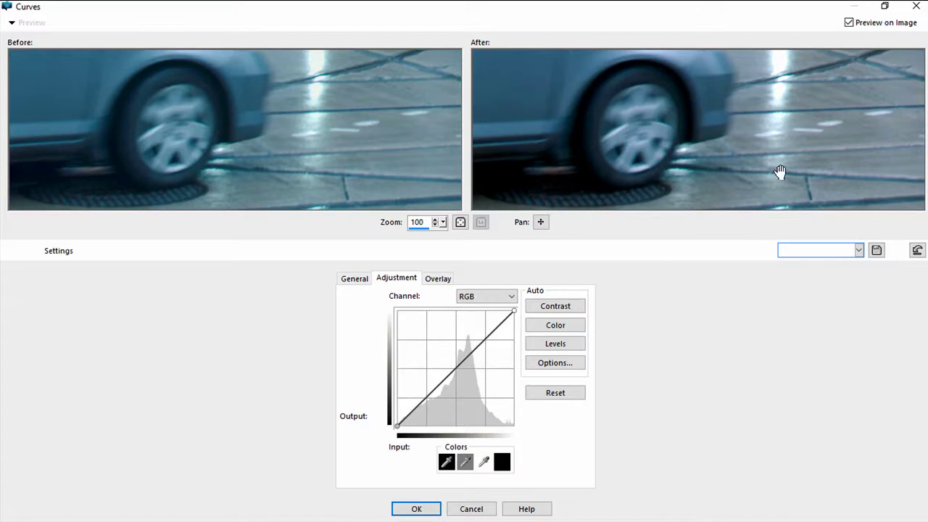
- Set the gray point on the pavement and apply the new curves adjustment
drag(778, 172, 634, 141)
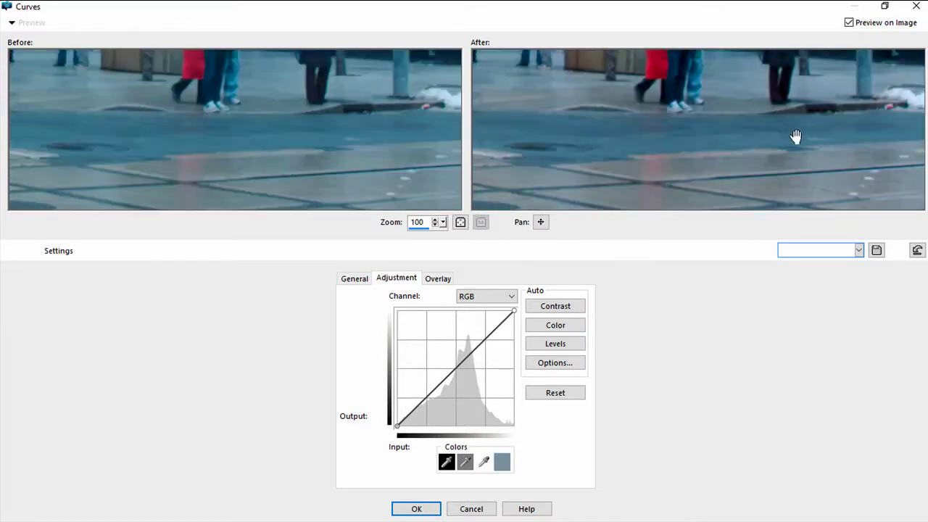
drag(796, 137, 639, 124)
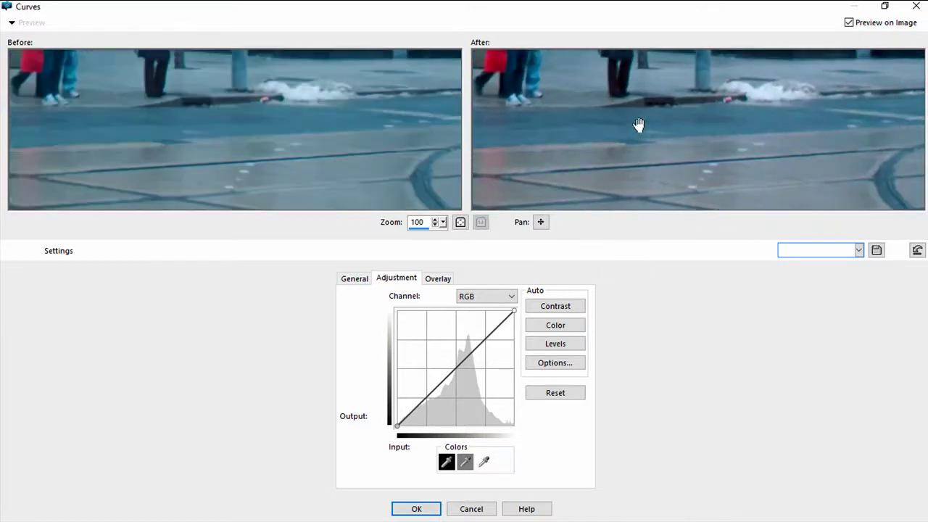
click(464, 462)
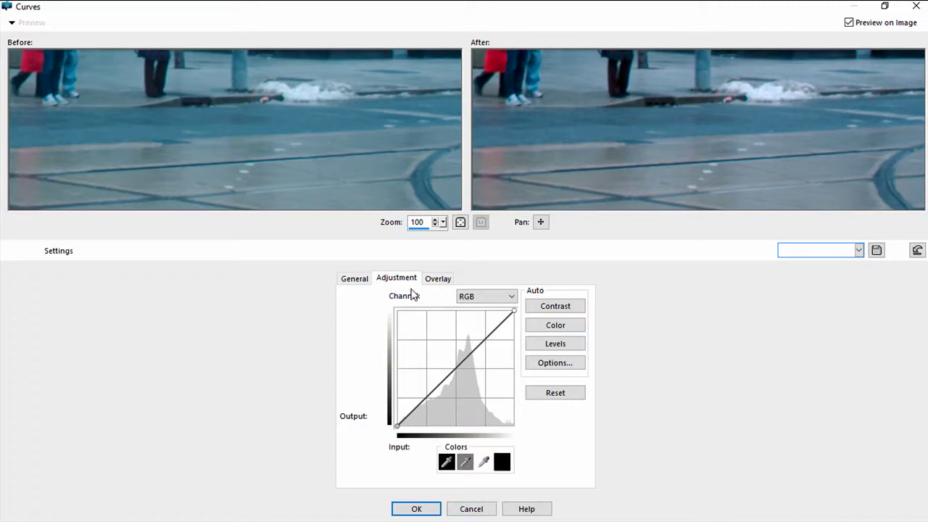
click(163, 151)
click(415, 508)
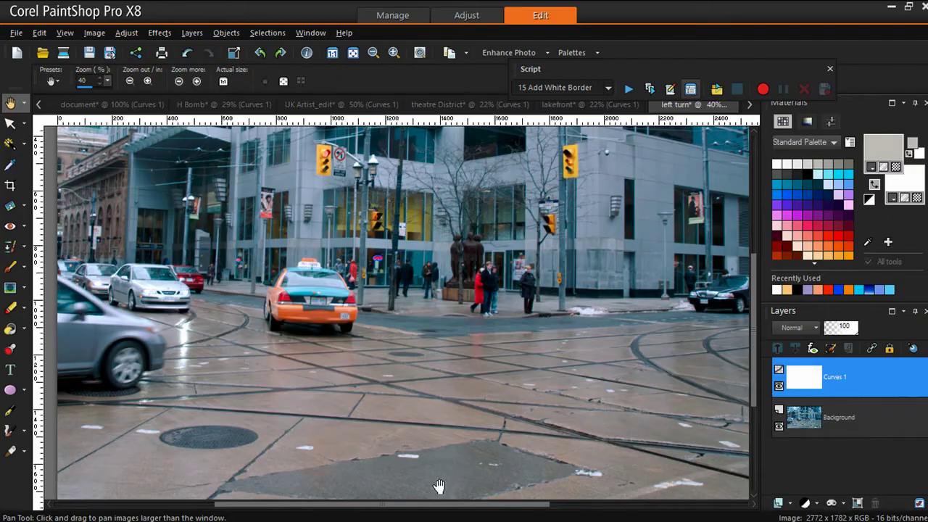
click(779, 387)
click(779, 386)
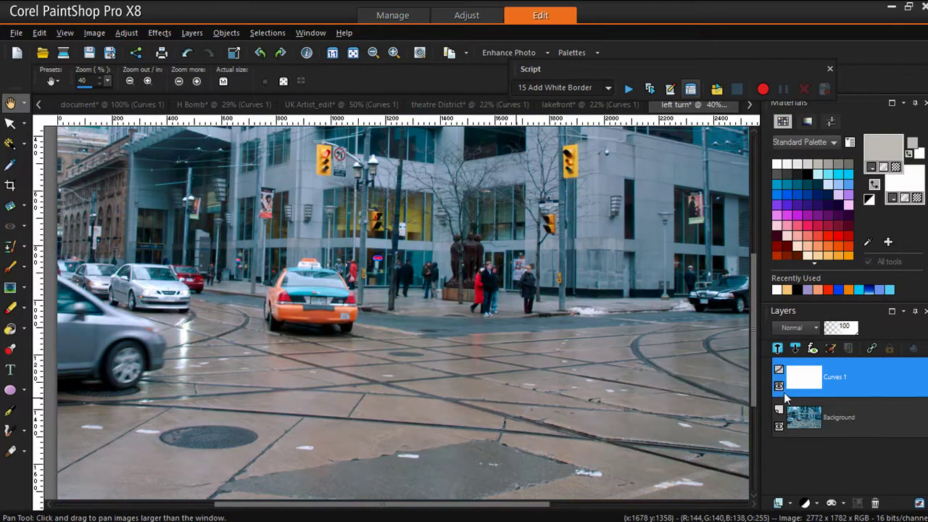